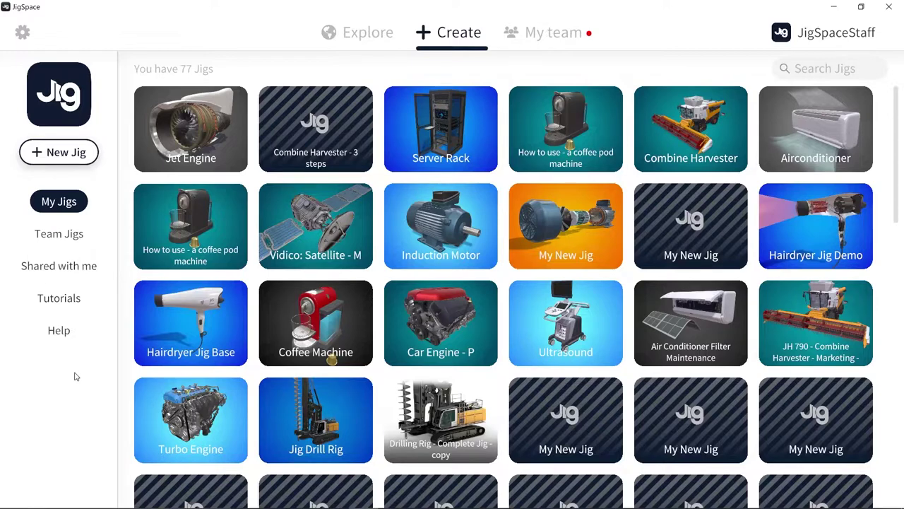
Create a new jig, look around its empty stage, and bring up the add-content options.
click(81, 155)
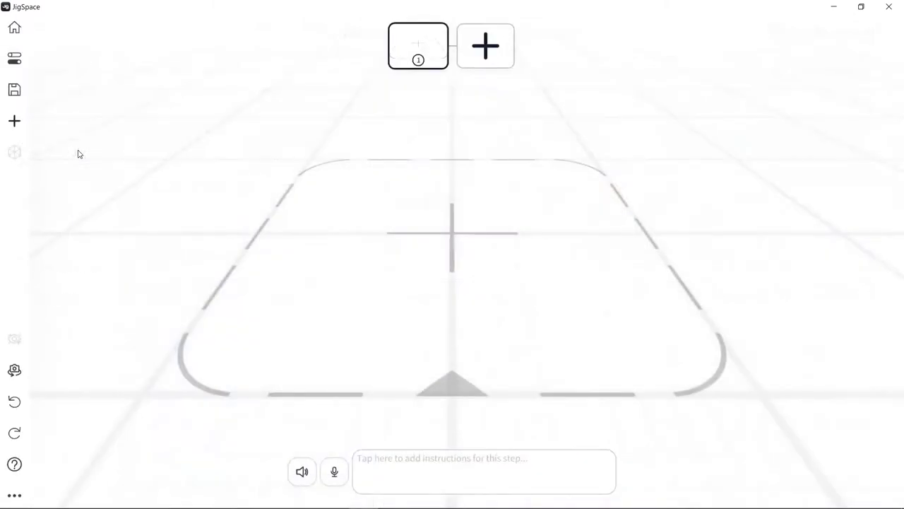
drag(426, 281, 413, 295)
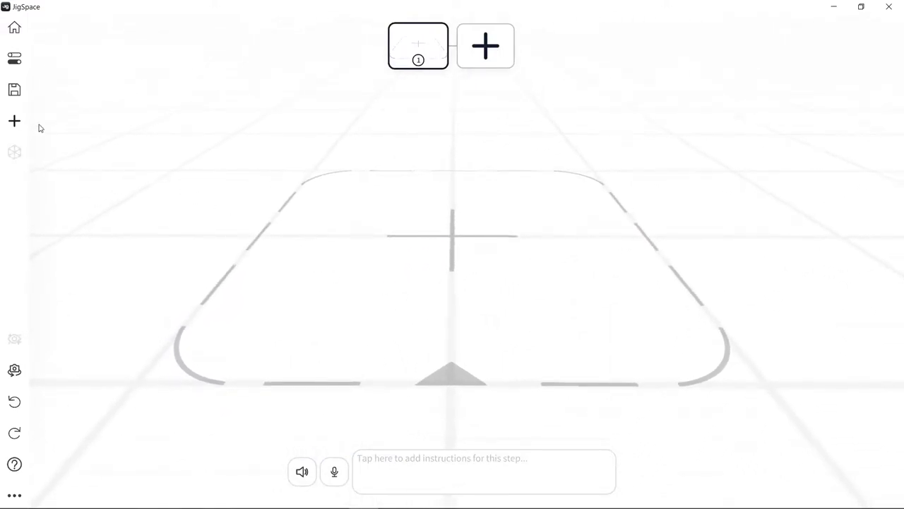
click(15, 121)
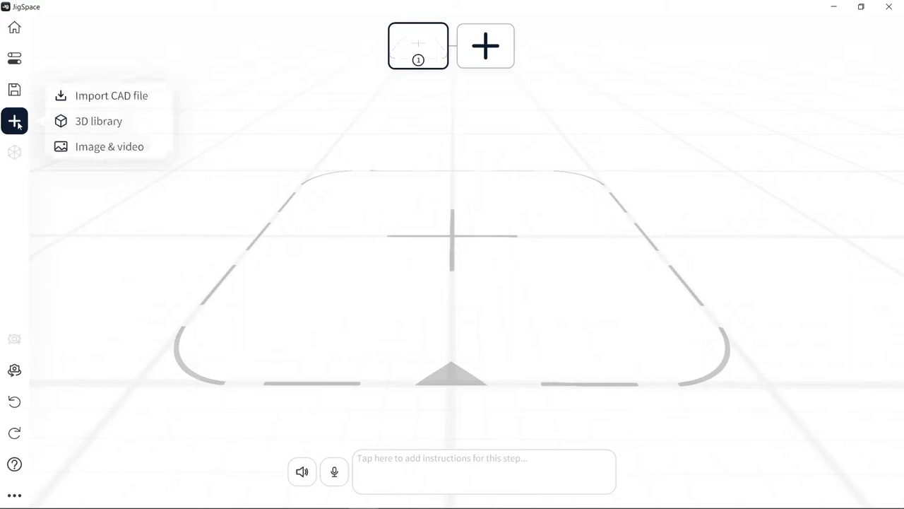
Add the Hairdryer model from the 3D library's Inventions category to the stage.
click(152, 126)
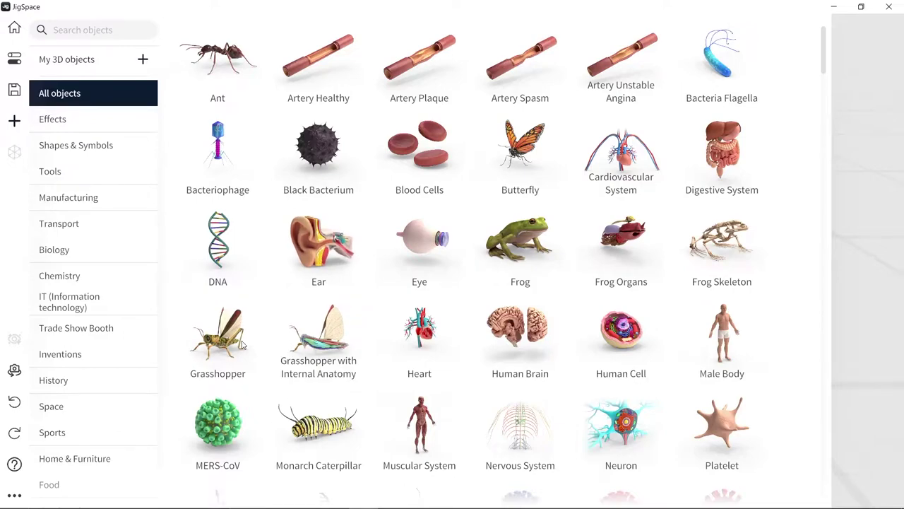
click(131, 359)
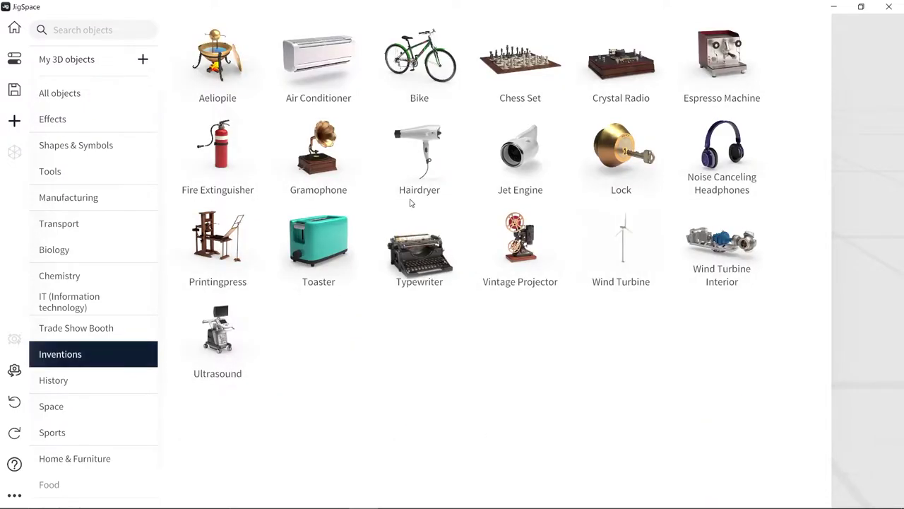
click(419, 159)
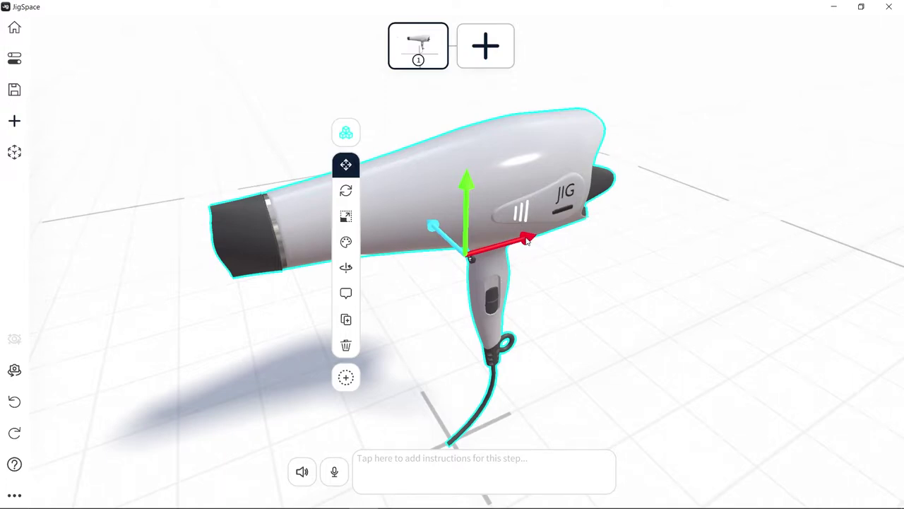
Move, rotate and scale the Hairdryer model with the gizmo tools.
drag(507, 264, 344, 287)
click(347, 198)
mouse_move(461, 217)
mouse_down()
mouse_move(400, 258)
mouse_move(499, 205)
mouse_move(513, 210)
mouse_move(465, 225)
mouse_up()
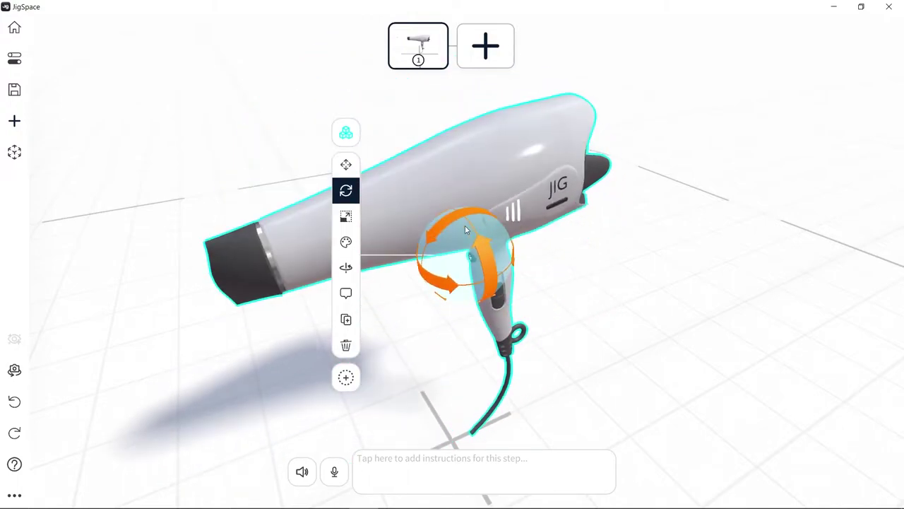
click(345, 216)
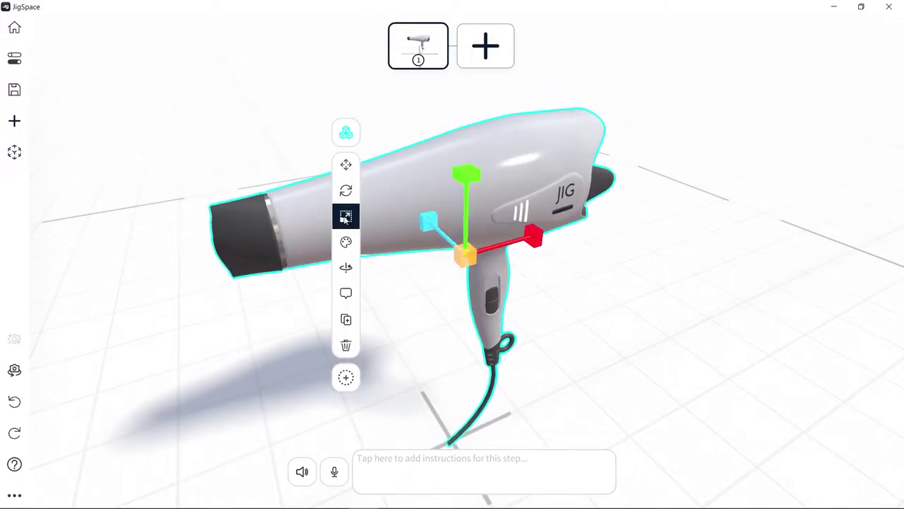
drag(464, 255, 322, 182)
Inspect the hairdryer's individual parts: body, handle, nozzle and both shell halves.
click(350, 133)
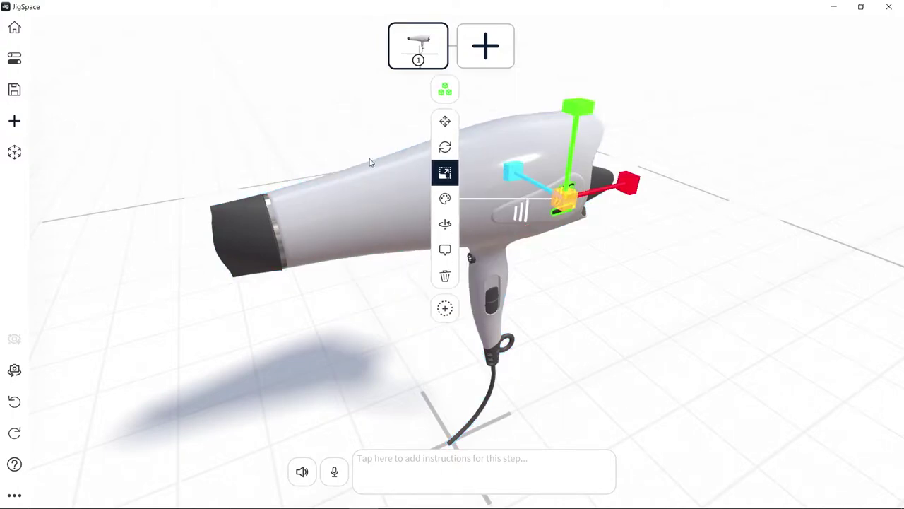
click(444, 126)
click(370, 218)
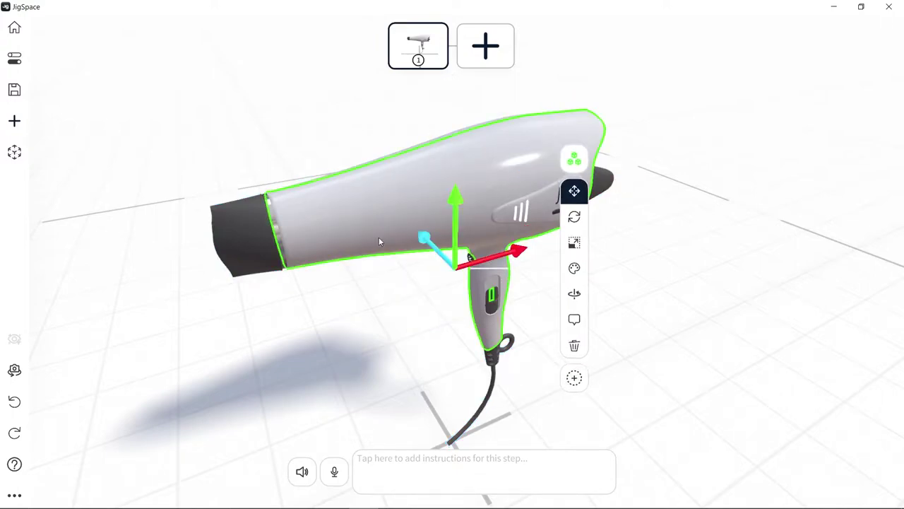
click(492, 309)
click(260, 236)
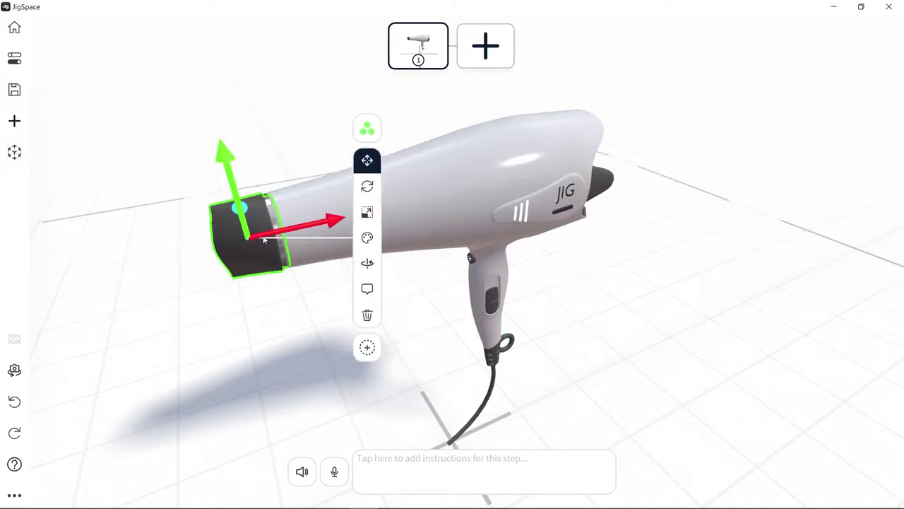
drag(336, 222, 309, 225)
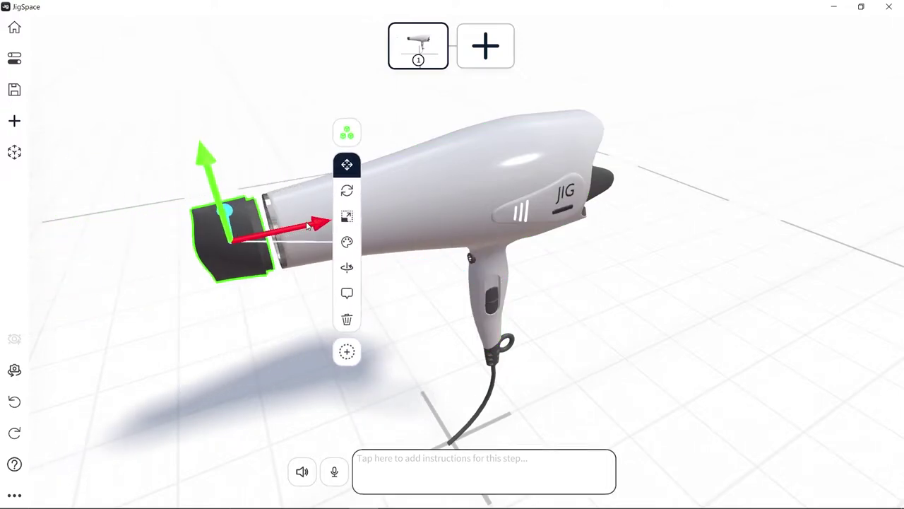
click(479, 228)
drag(409, 211, 484, 143)
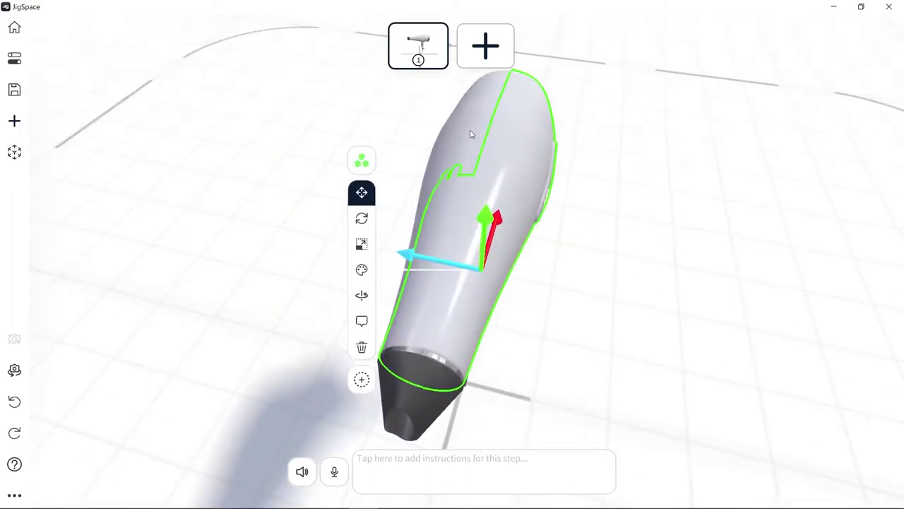
click(471, 134)
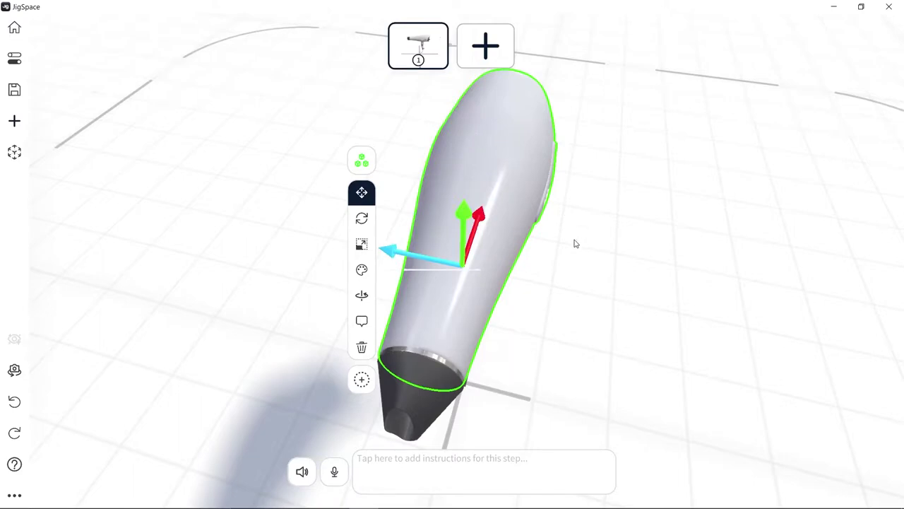
click(528, 195)
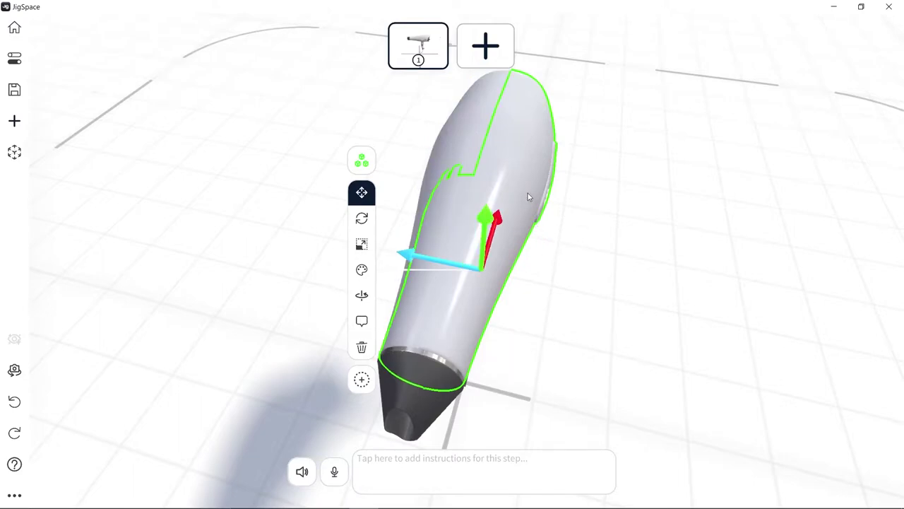
Multi-select both body shell halves and confirm the selection.
click(363, 380)
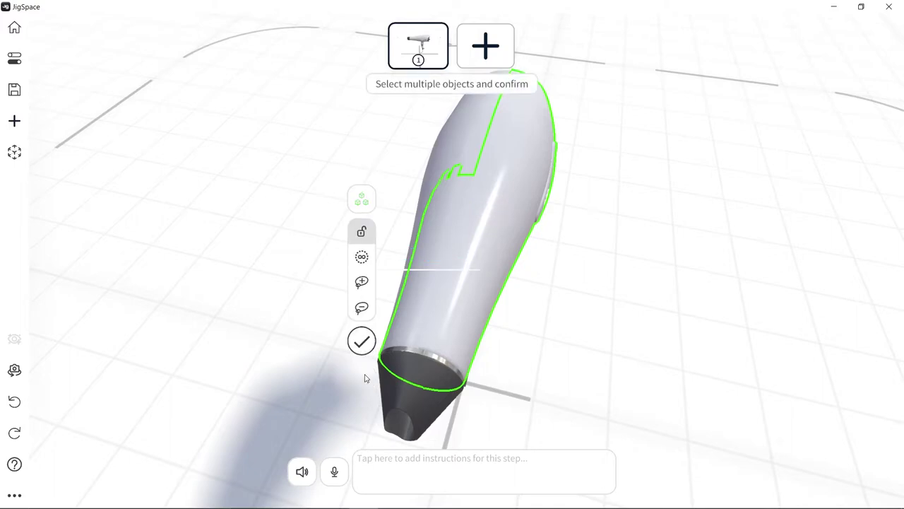
click(471, 143)
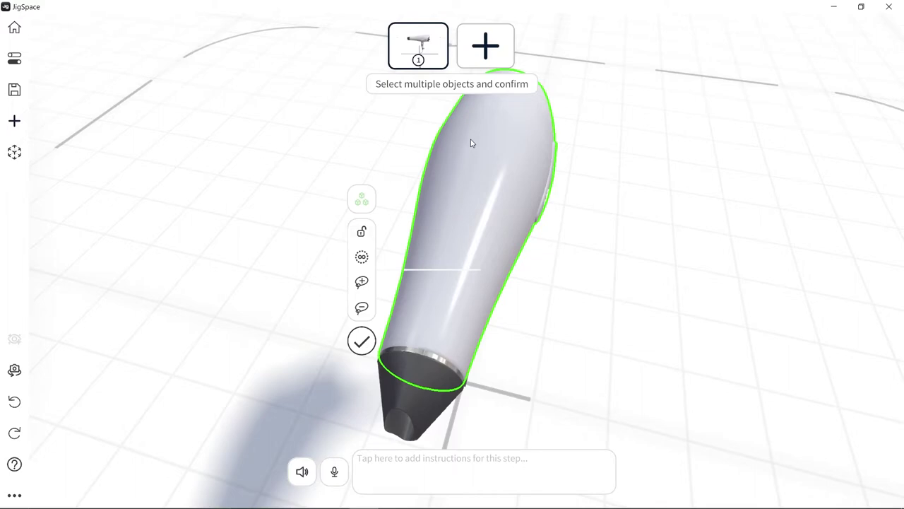
click(471, 142)
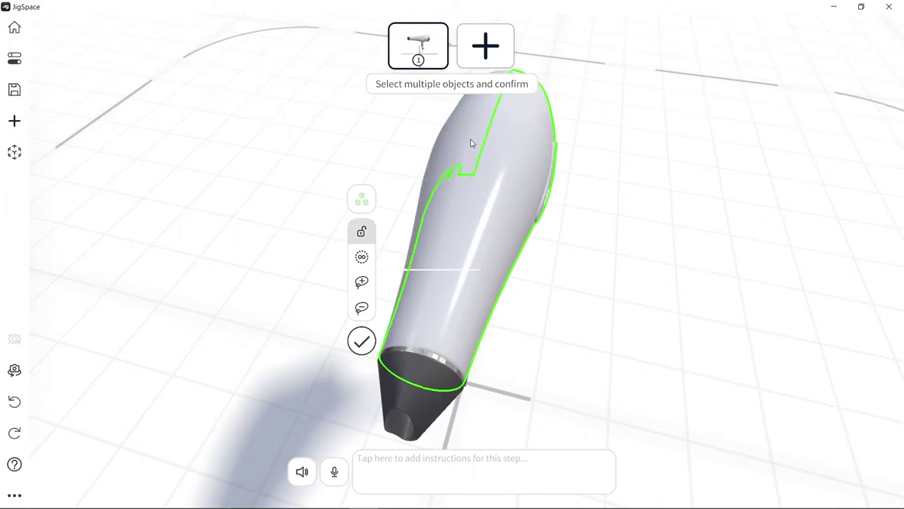
click(444, 150)
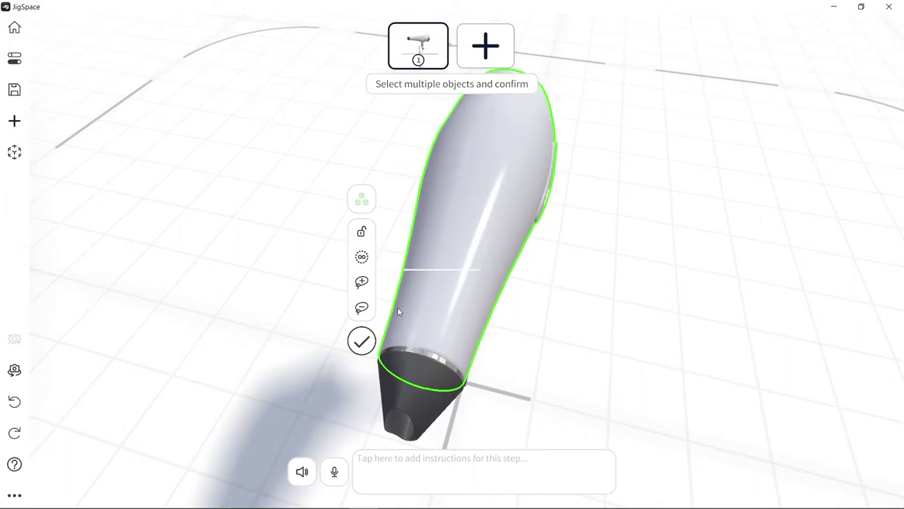
click(362, 344)
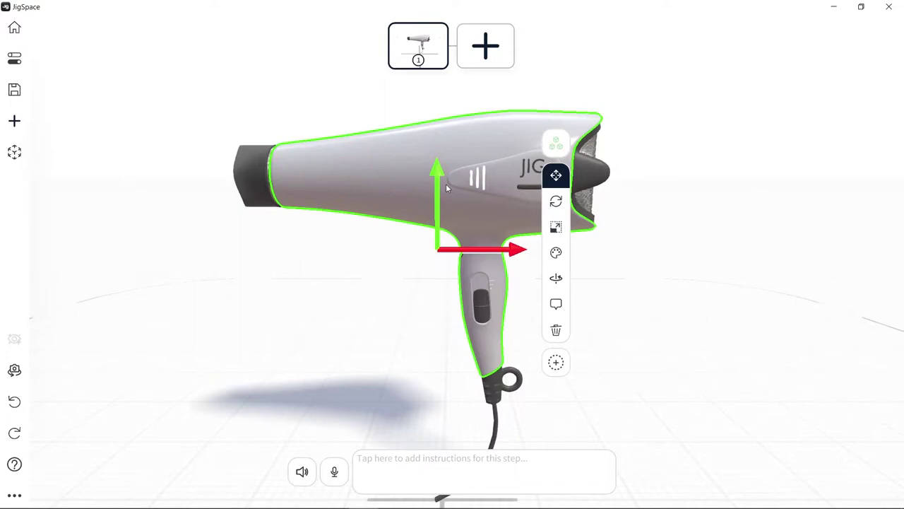
Apply the Car Paint material to the selected hairdryer body.
click(557, 254)
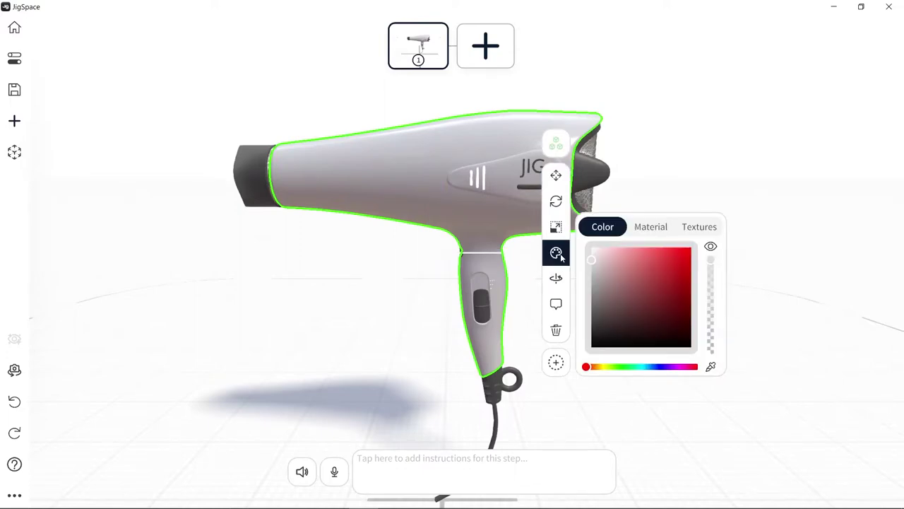
click(650, 228)
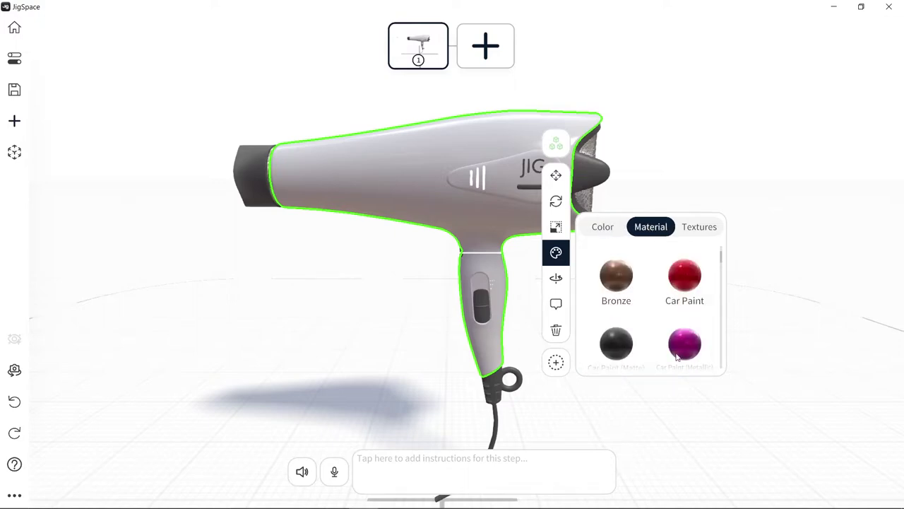
scroll(676, 356, down, 3)
scroll(661, 349, up, 3)
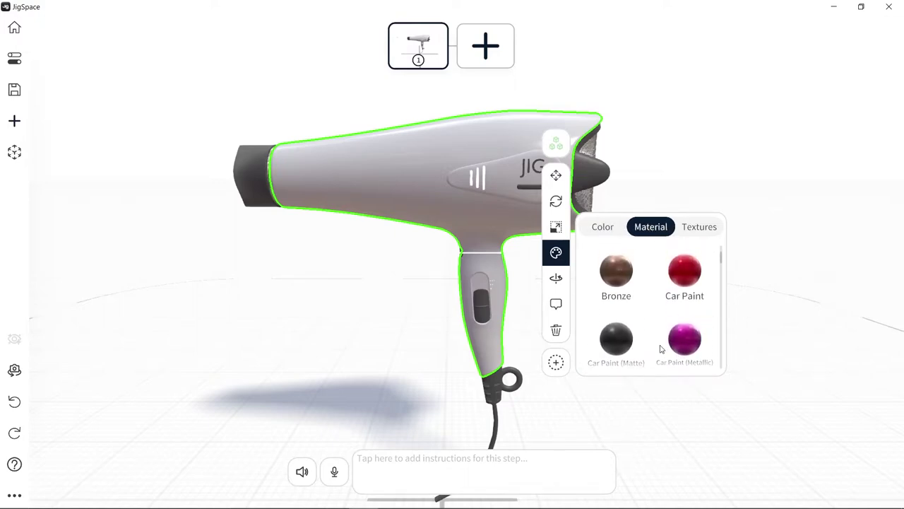
click(685, 270)
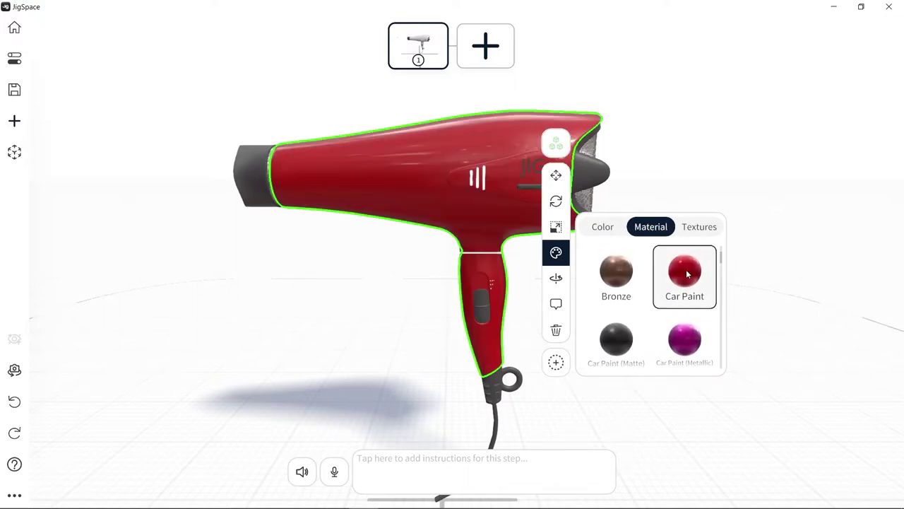
Tint the body paint pale beige by adjusting hue and shade.
click(604, 228)
drag(595, 365, 597, 367)
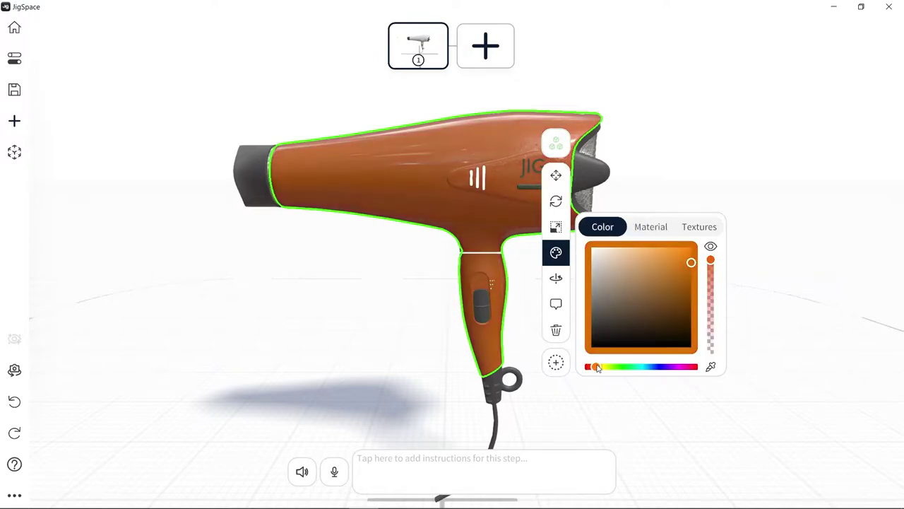
drag(623, 266, 607, 248)
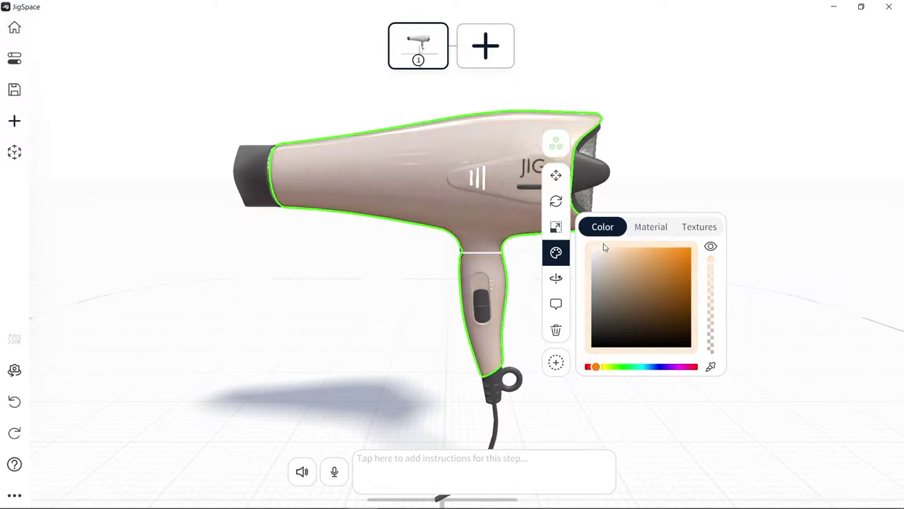
click(374, 258)
mouse_move(372, 253)
mouse_down()
mouse_move(456, 343)
mouse_move(583, 327)
mouse_move(664, 254)
mouse_move(583, 304)
mouse_move(414, 285)
mouse_move(372, 268)
mouse_up()
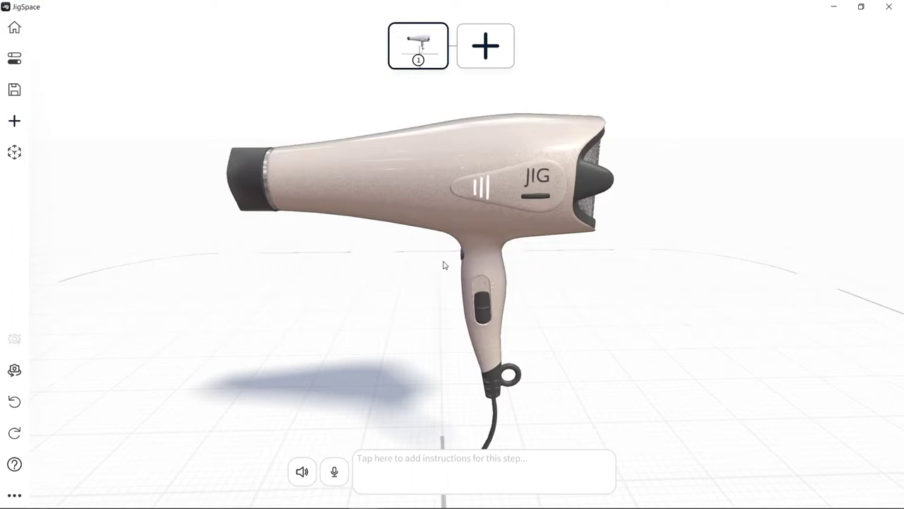
Add step 2 and pull one outer shell half away from the dryer.
click(502, 64)
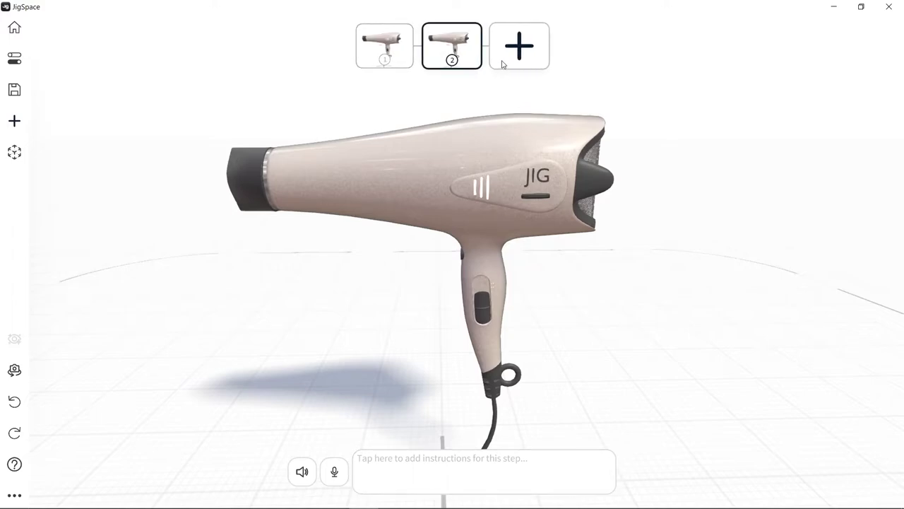
click(488, 194)
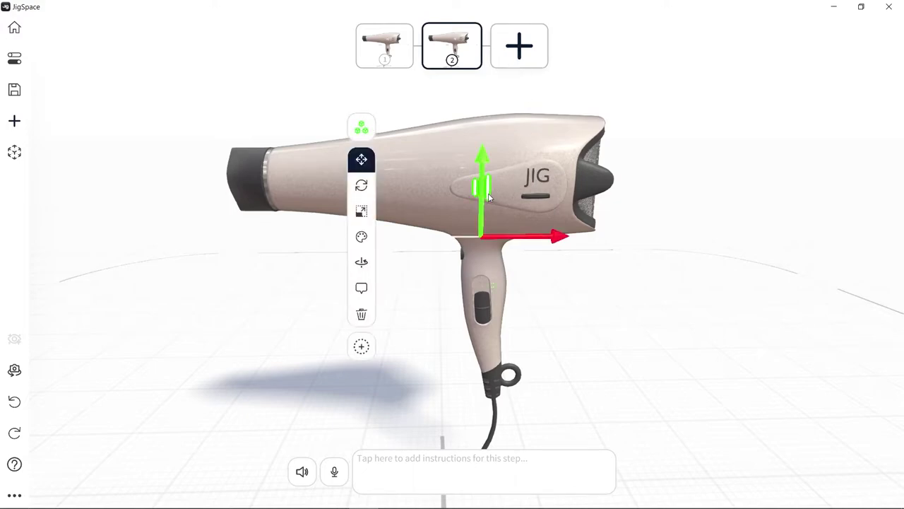
click(452, 208)
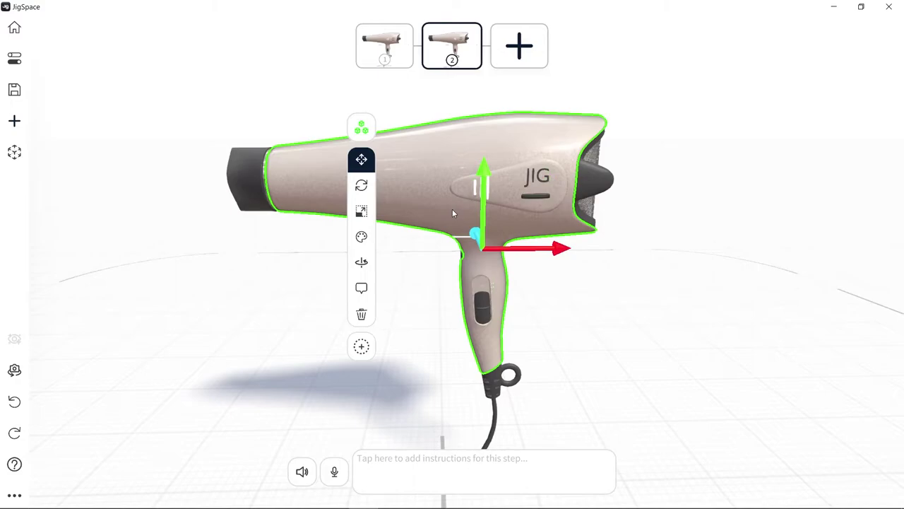
drag(452, 191, 629, 258)
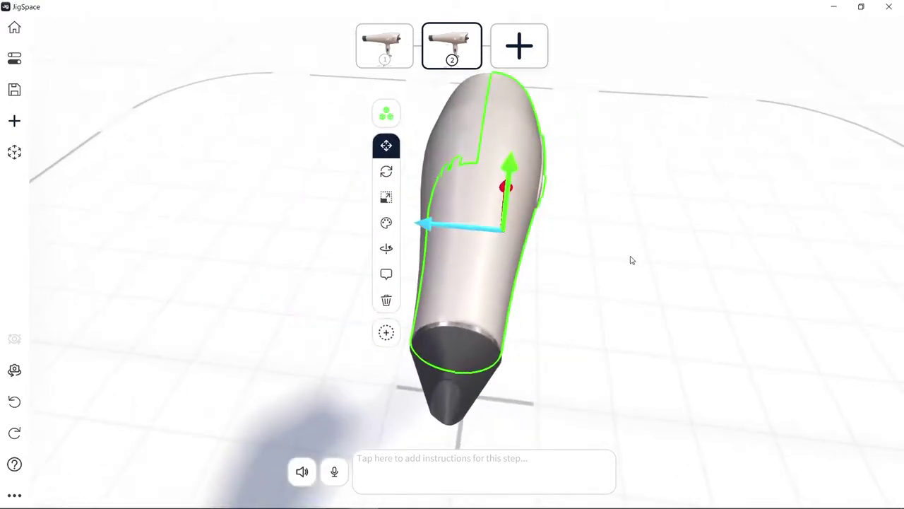
drag(429, 222, 644, 266)
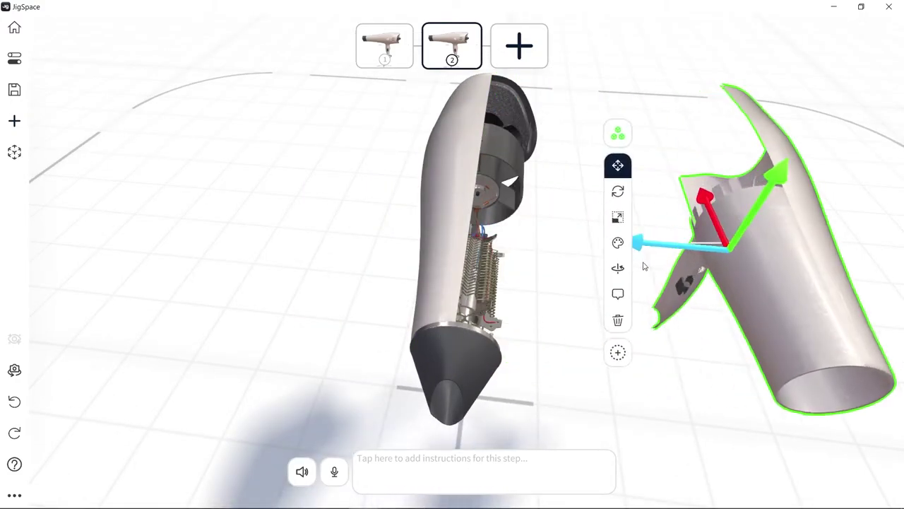
Make the shell half translucent, then hide it to expose the internals.
click(618, 242)
drag(583, 256, 585, 301)
click(582, 236)
click(649, 231)
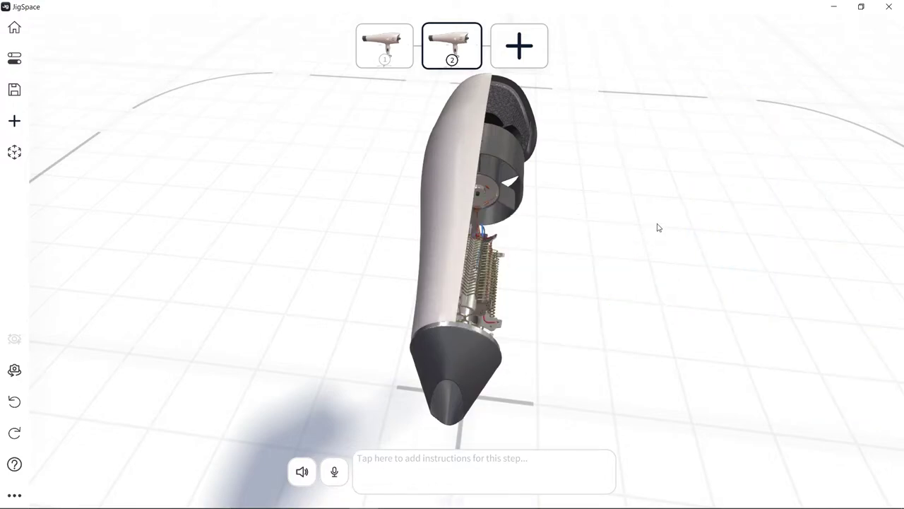
drag(658, 228, 493, 191)
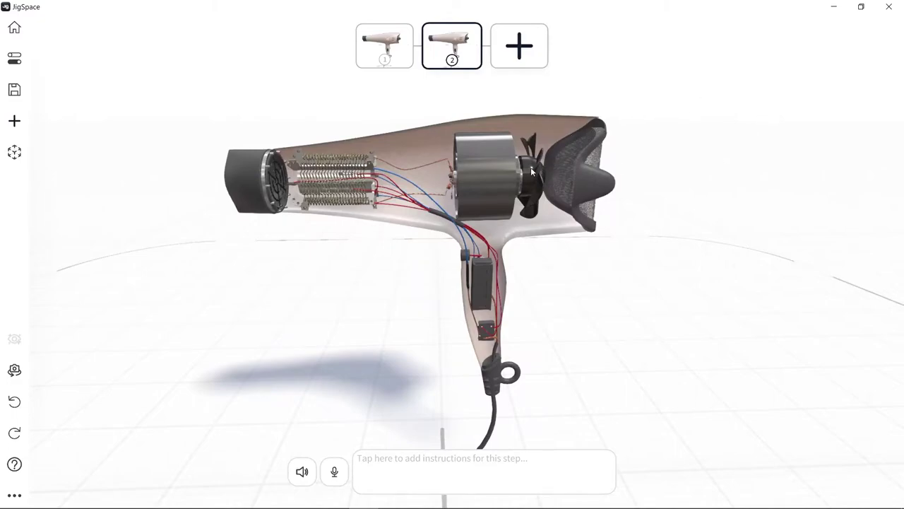
drag(686, 182, 524, 205)
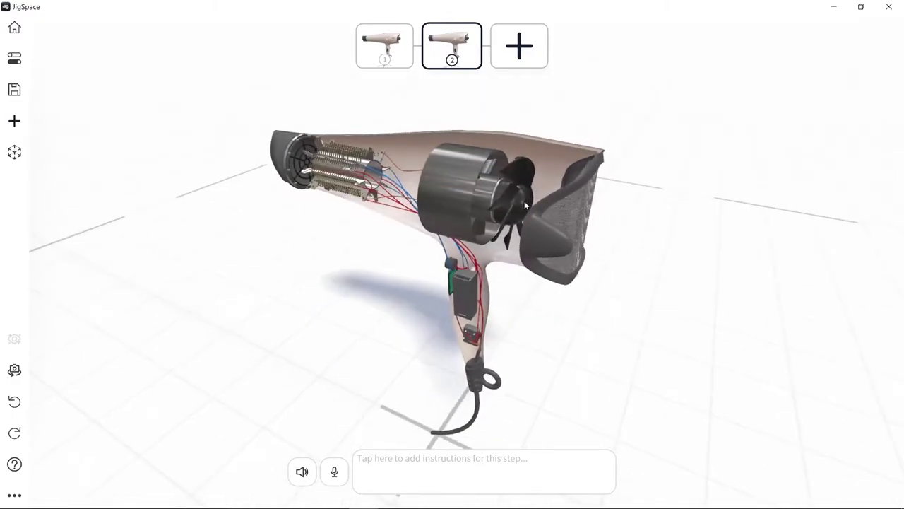
Turn on Spin object for the fan and set its speed to -500.
click(524, 205)
click(360, 224)
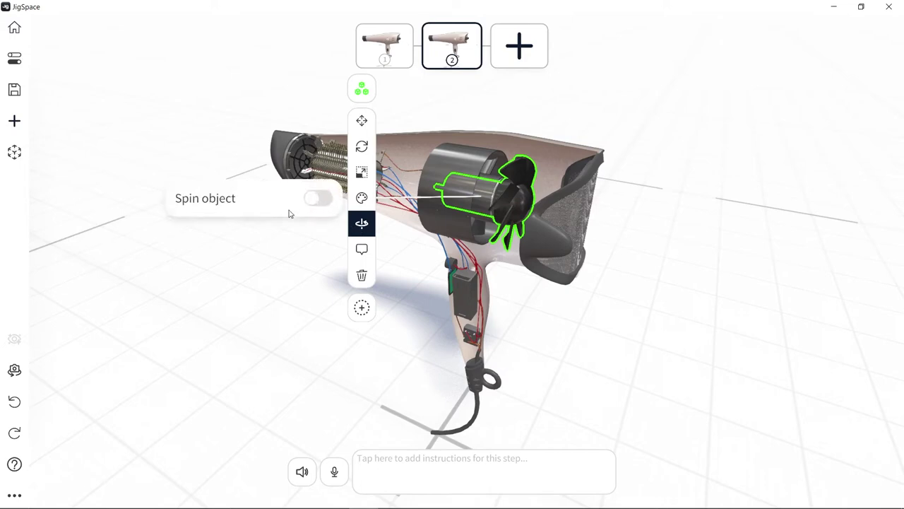
click(314, 198)
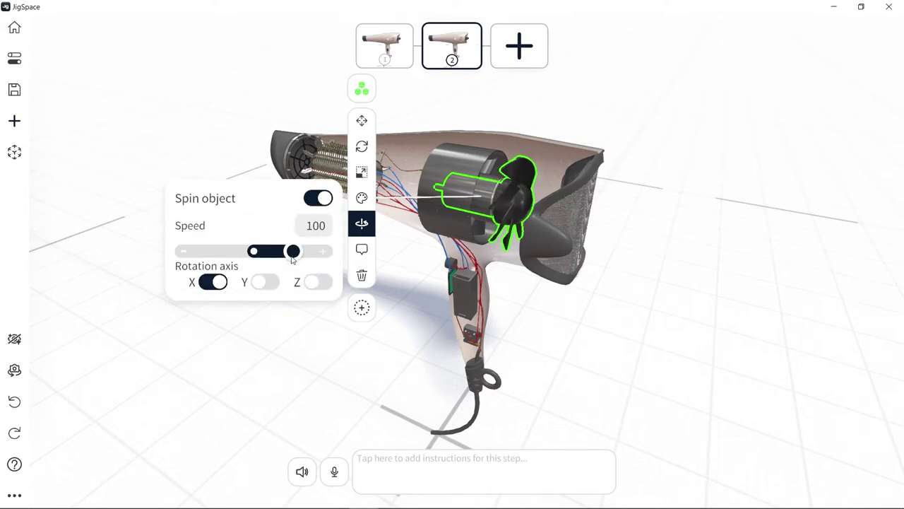
drag(292, 252, 336, 254)
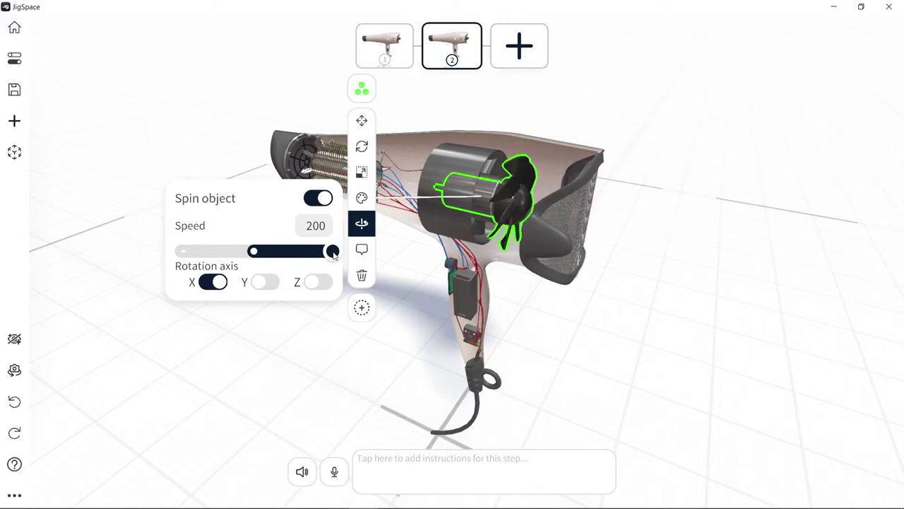
drag(332, 252, 165, 260)
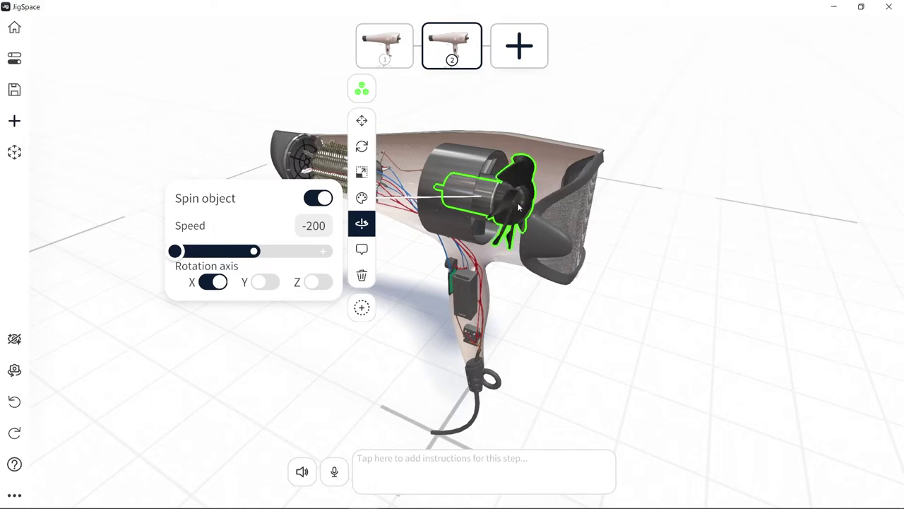
click(318, 226)
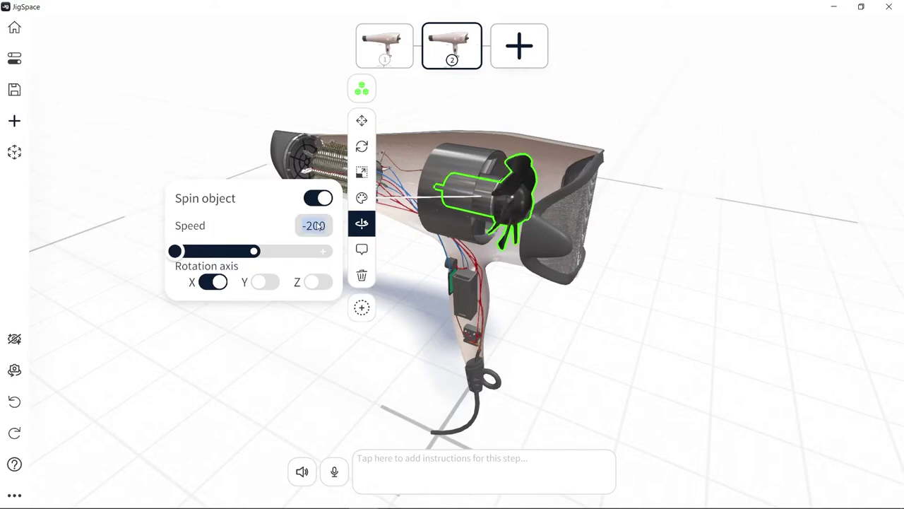
text(-500)
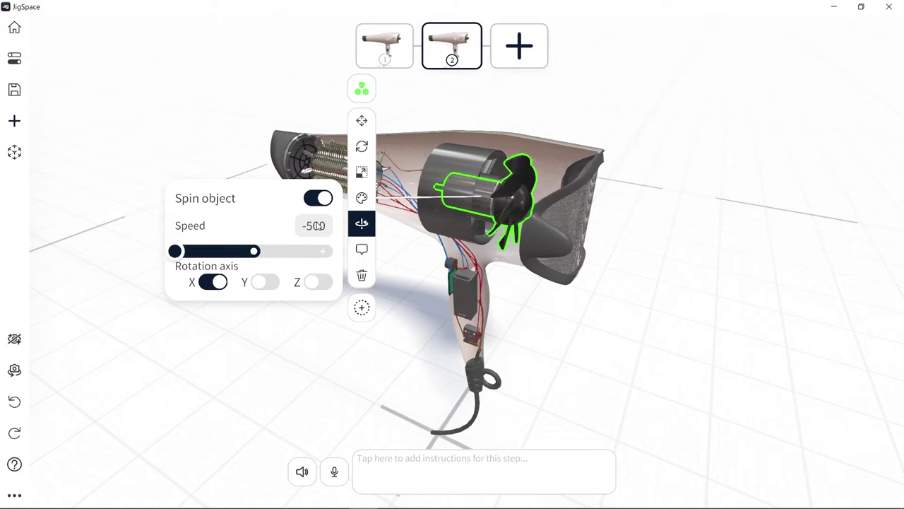
Label the fan 'Intake Fan' with Always show switched on.
click(361, 250)
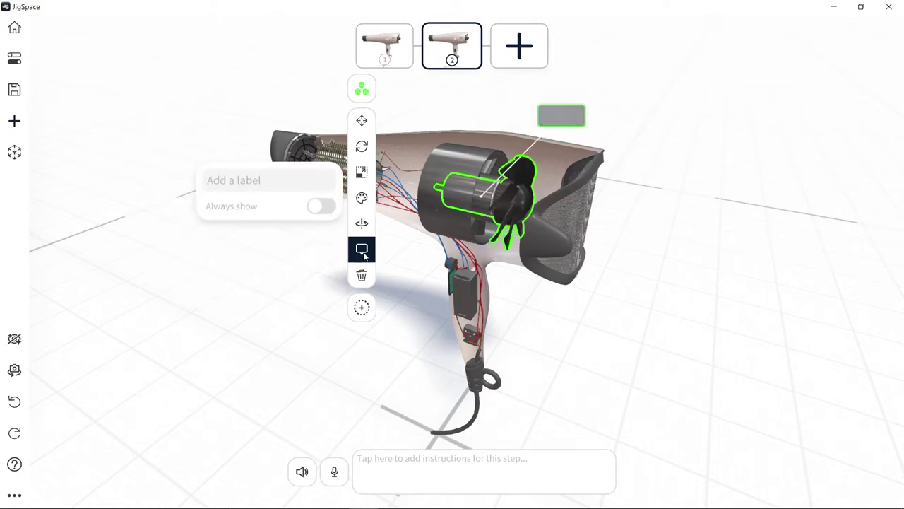
click(308, 184)
text(I)
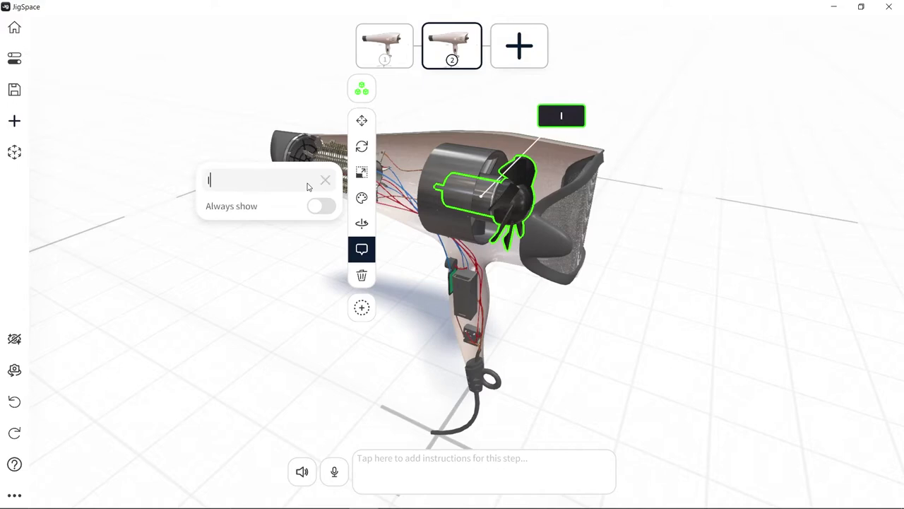
text(ntake Fan)
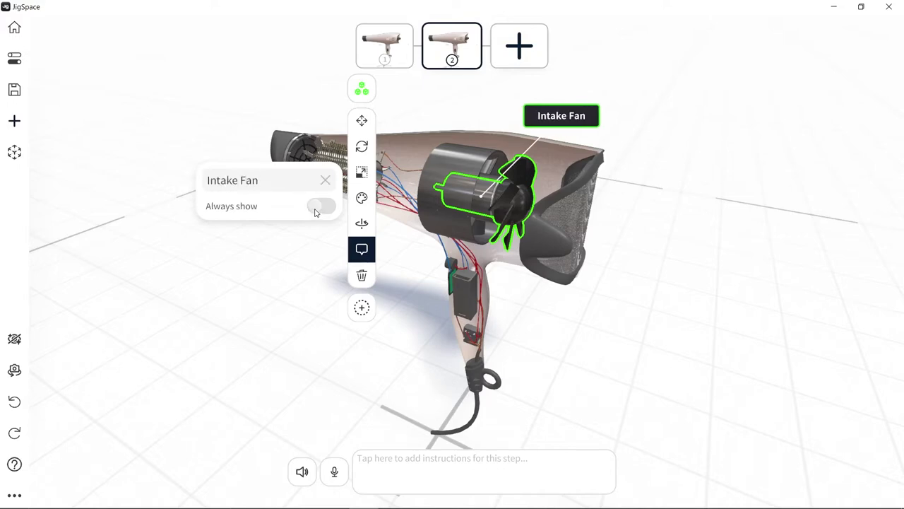
click(315, 212)
click(640, 188)
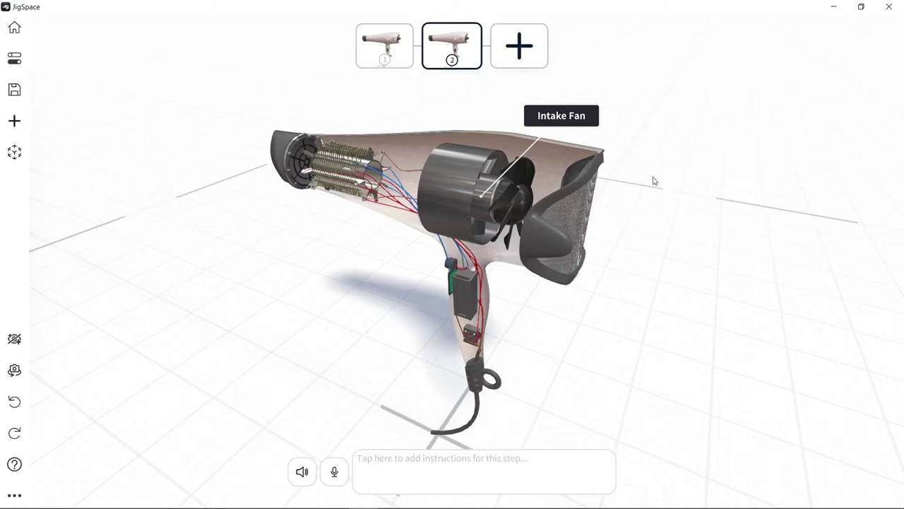
drag(654, 181, 642, 200)
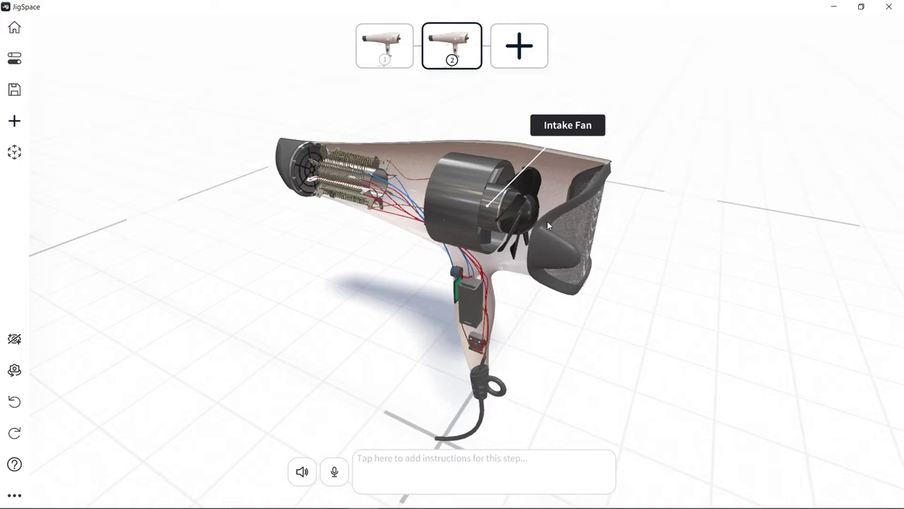
Add step 3 from step 1's closed dryer, framed in a level side view.
click(392, 51)
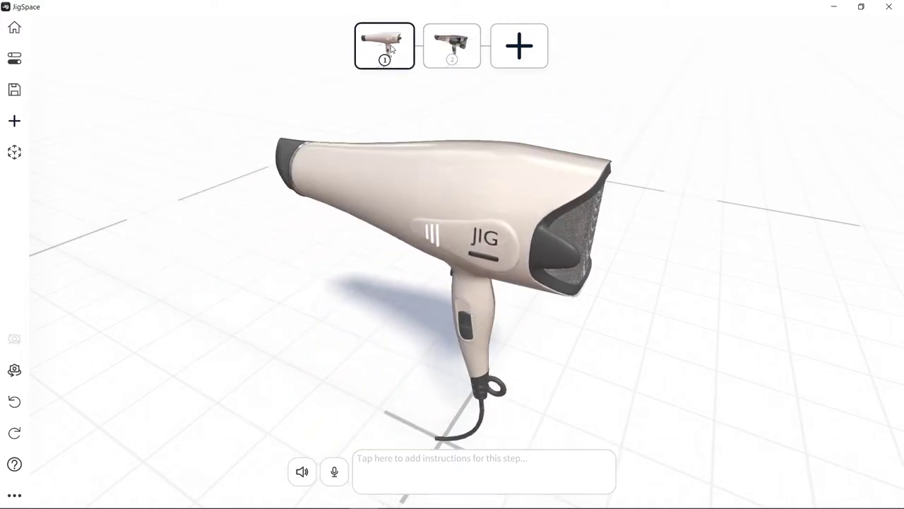
click(452, 46)
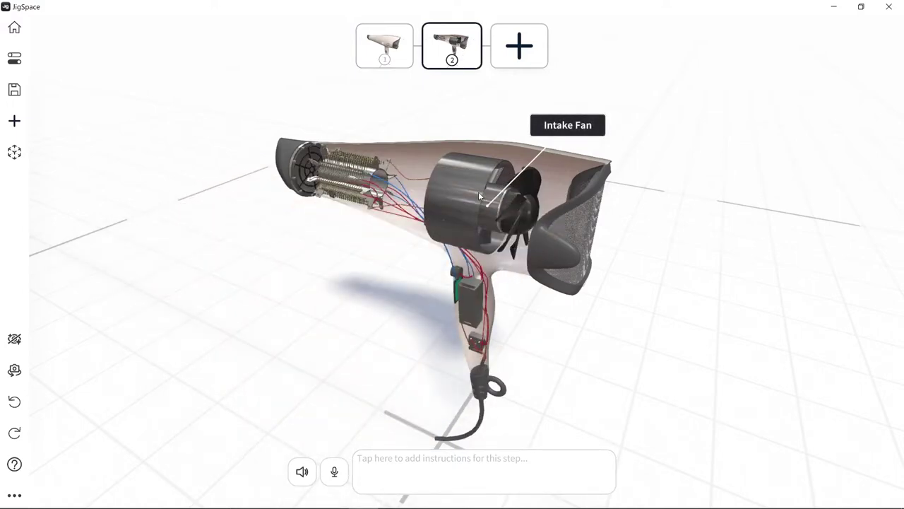
click(383, 42)
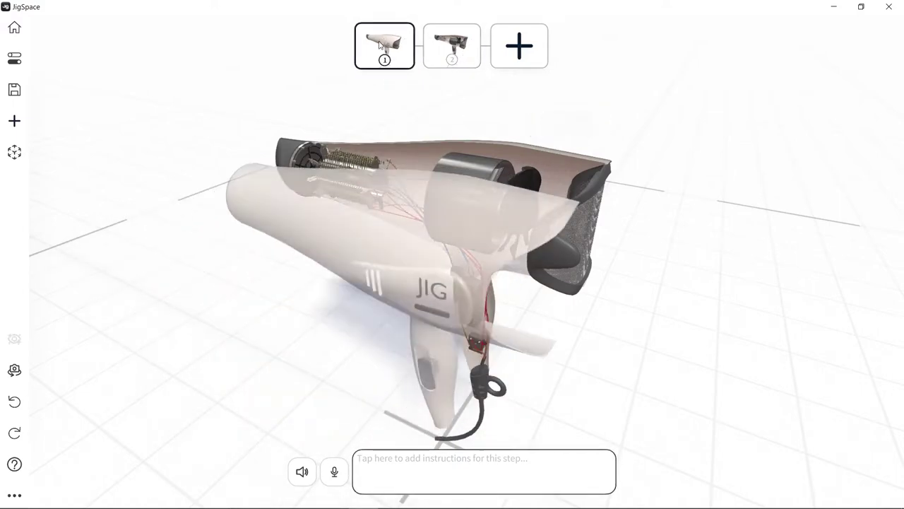
click(522, 63)
drag(576, 154, 440, 241)
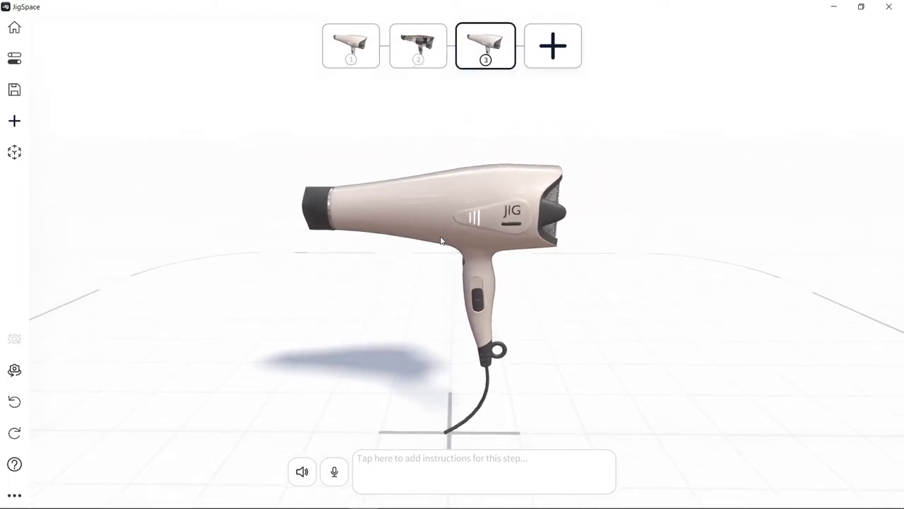
right_drag(442, 241, 459, 238)
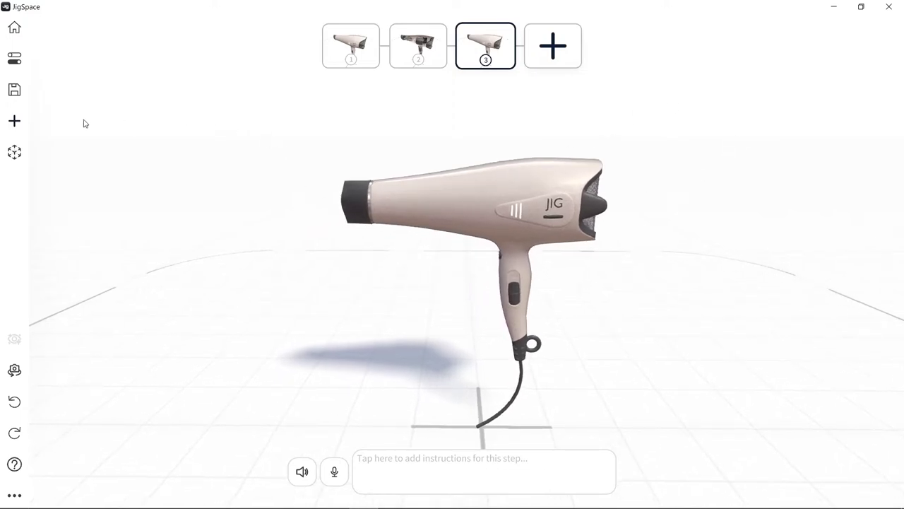
Add an airflow effect from the 3D library's Effects set.
click(21, 123)
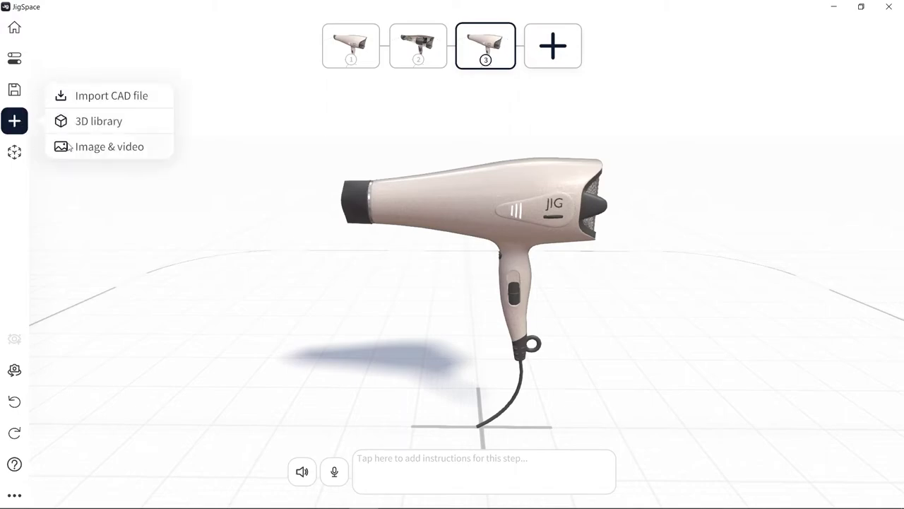
click(152, 121)
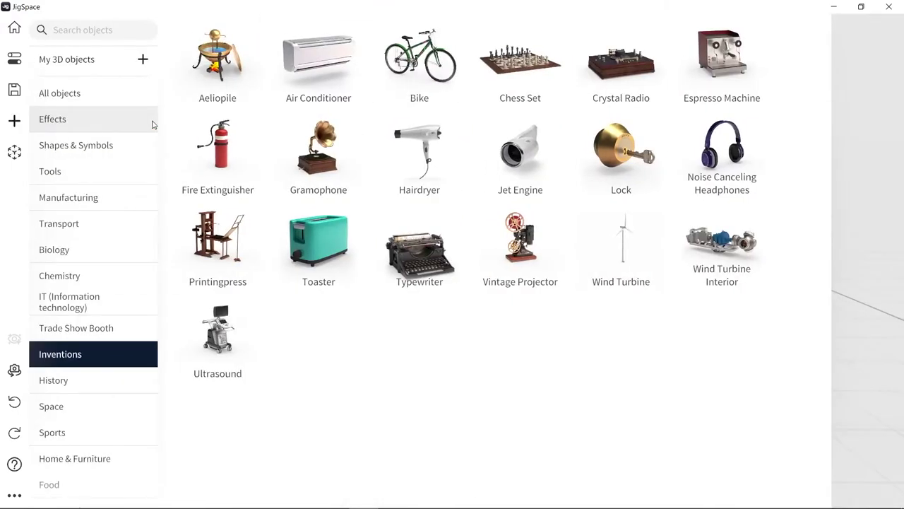
click(152, 125)
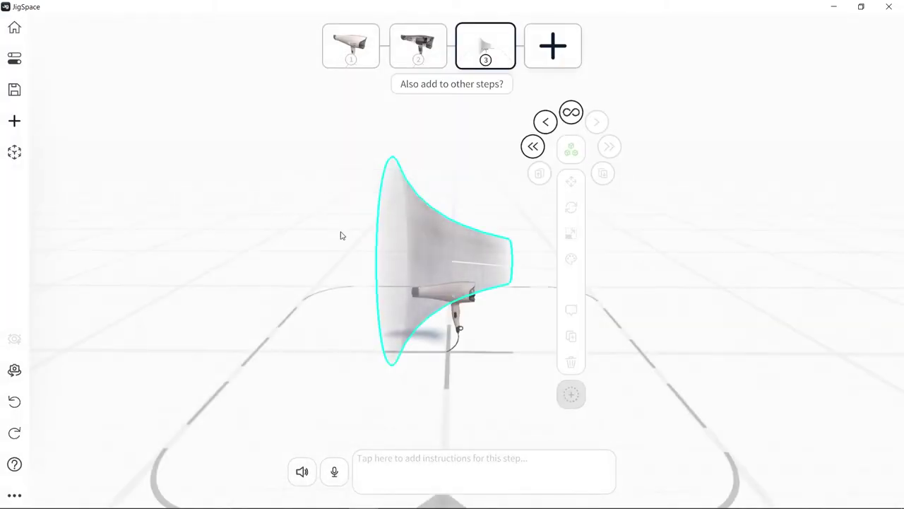
Tint the airflow cone pink.
drag(395, 296, 484, 342)
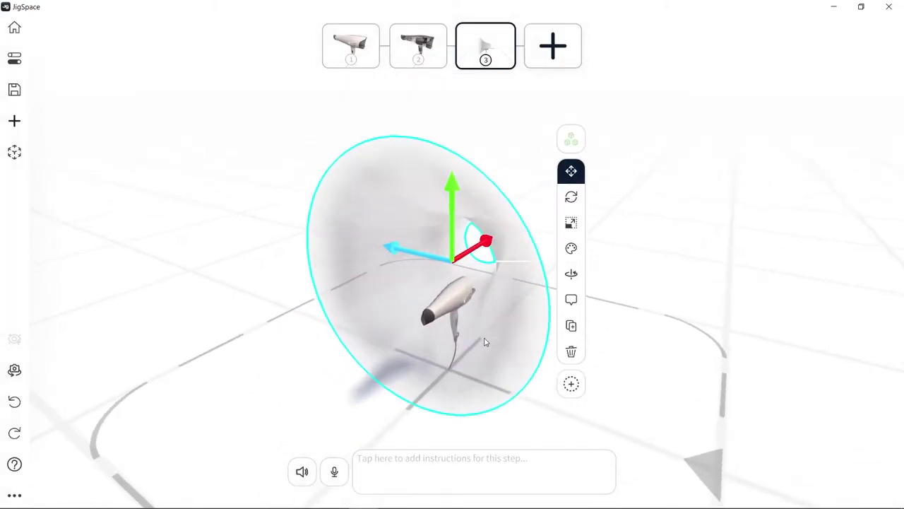
scroll(485, 342, up, 3)
click(574, 249)
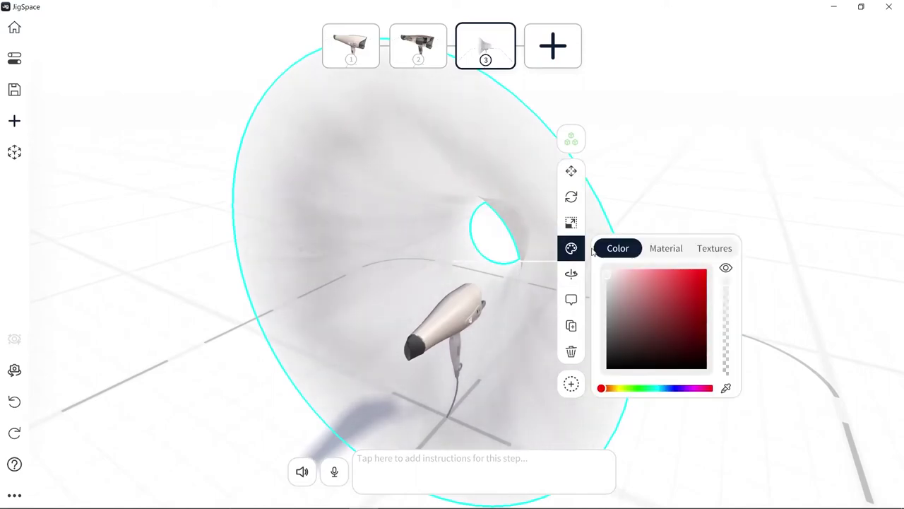
drag(612, 274, 652, 268)
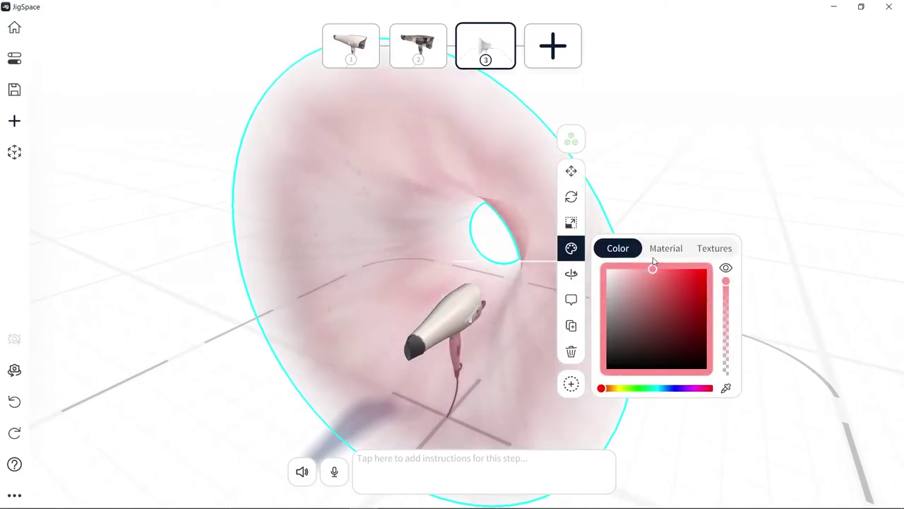
click(571, 222)
Shrink the pink airflow cone and move it left and down toward the dryer's nozzle.
drag(450, 261, 261, 295)
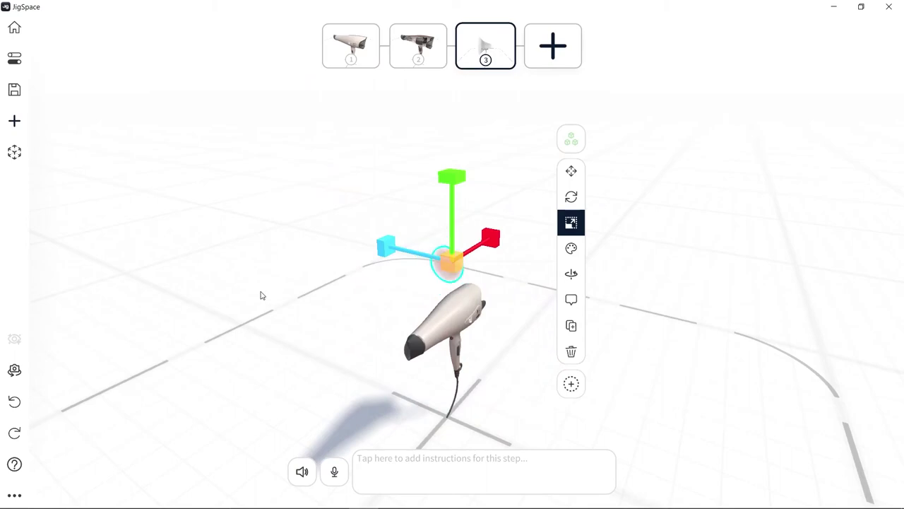
drag(413, 307, 285, 276)
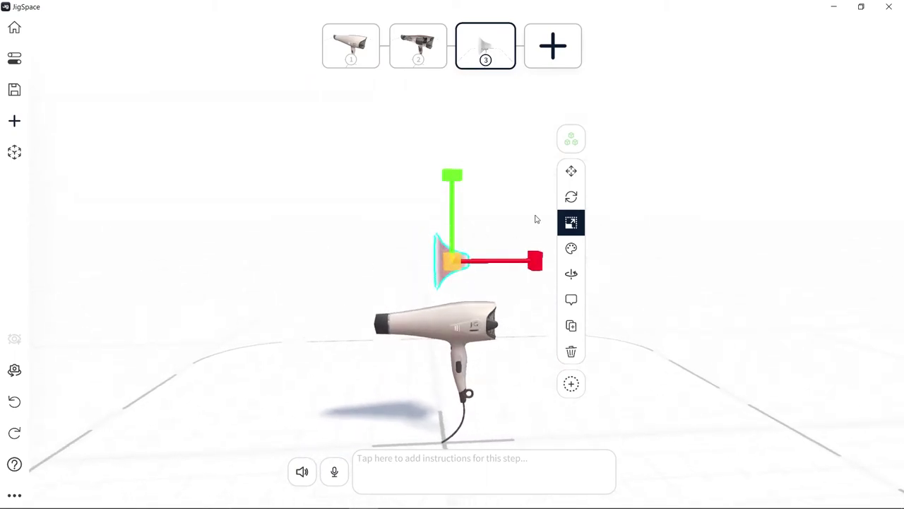
drag(525, 263, 436, 266)
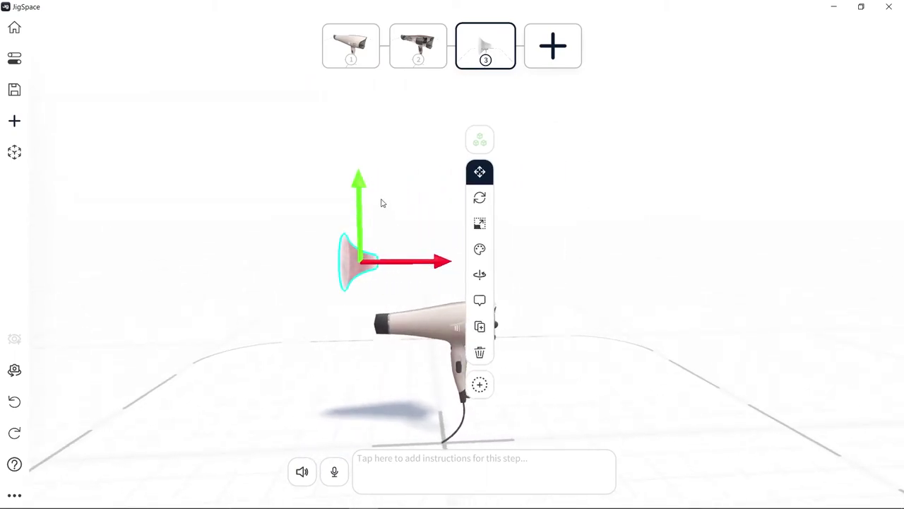
drag(353, 206, 353, 255)
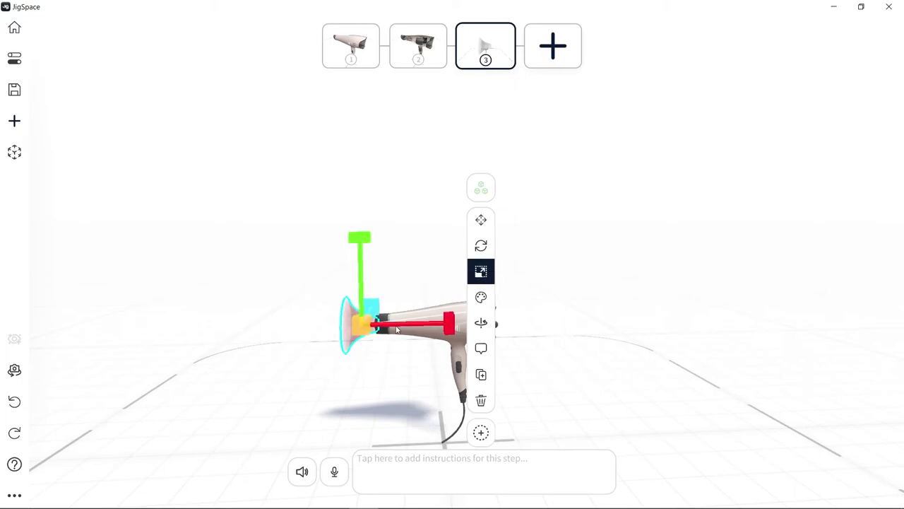
scroll(430, 343, up, 5)
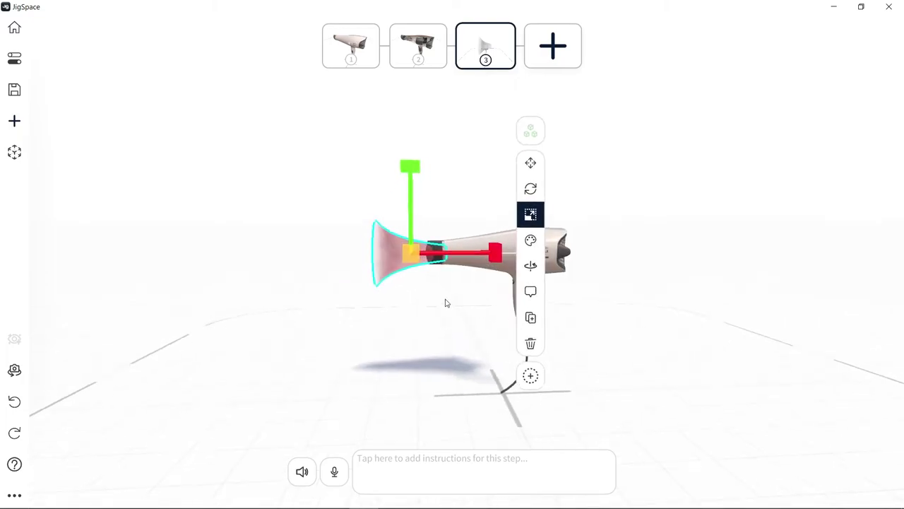
Narrow the cone into a slim oval, push it against the nozzle opening, then deselect it.
drag(408, 293, 617, 399)
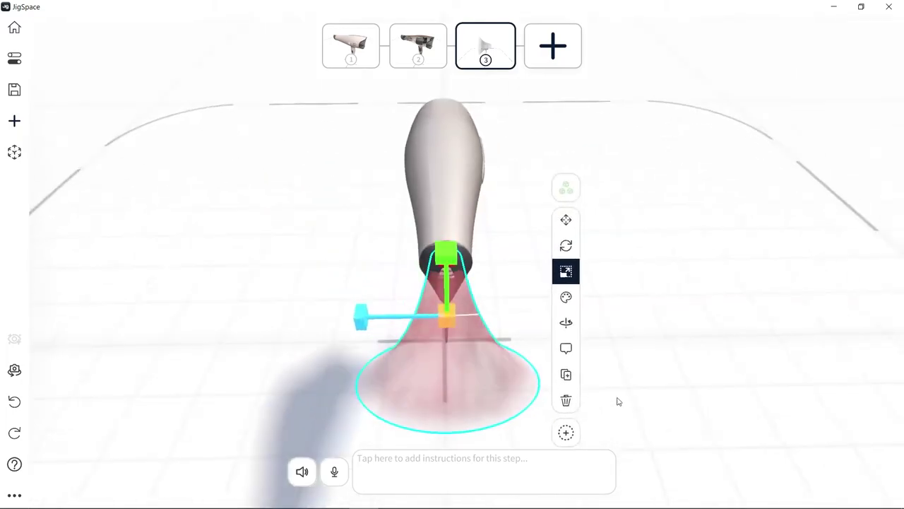
drag(377, 319, 395, 317)
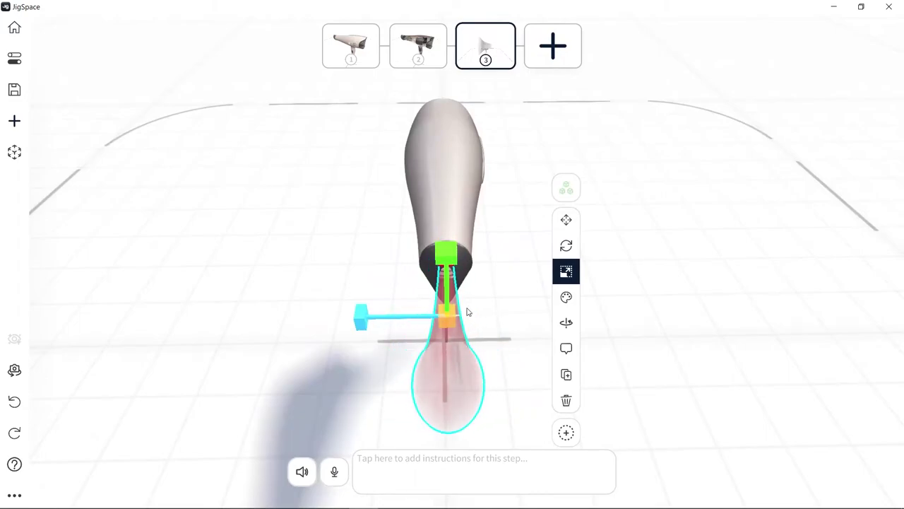
drag(467, 311, 387, 229)
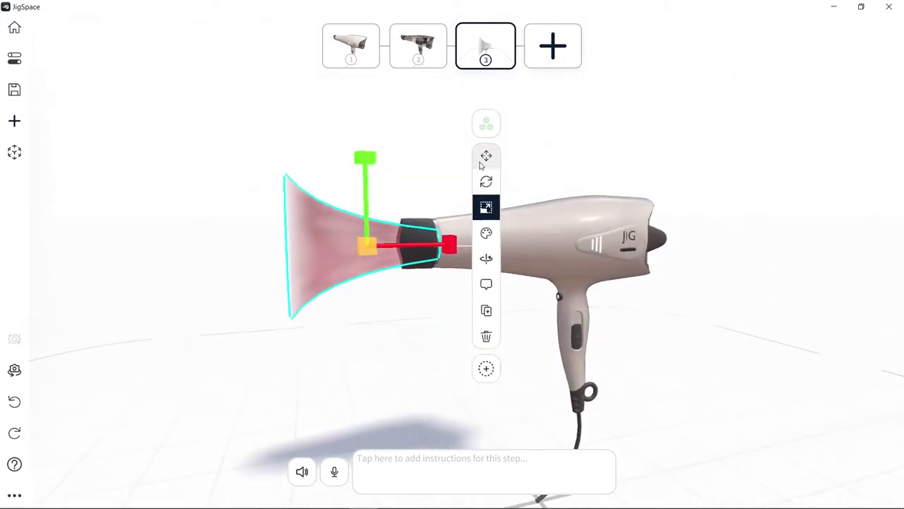
drag(485, 156, 450, 157)
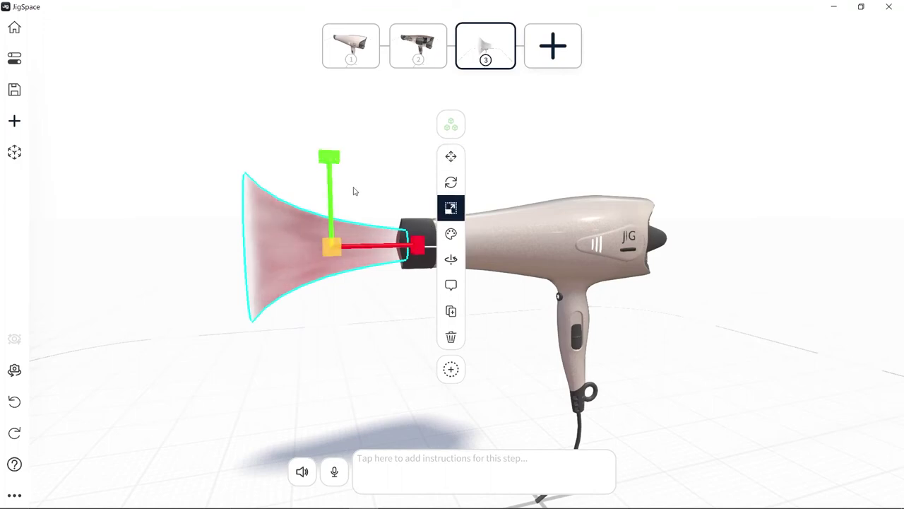
click(722, 304)
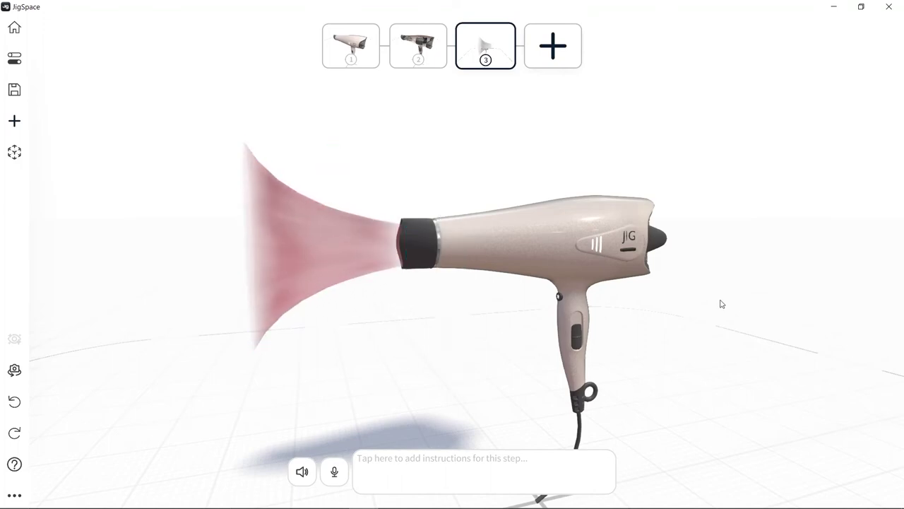
drag(722, 304, 681, 299)
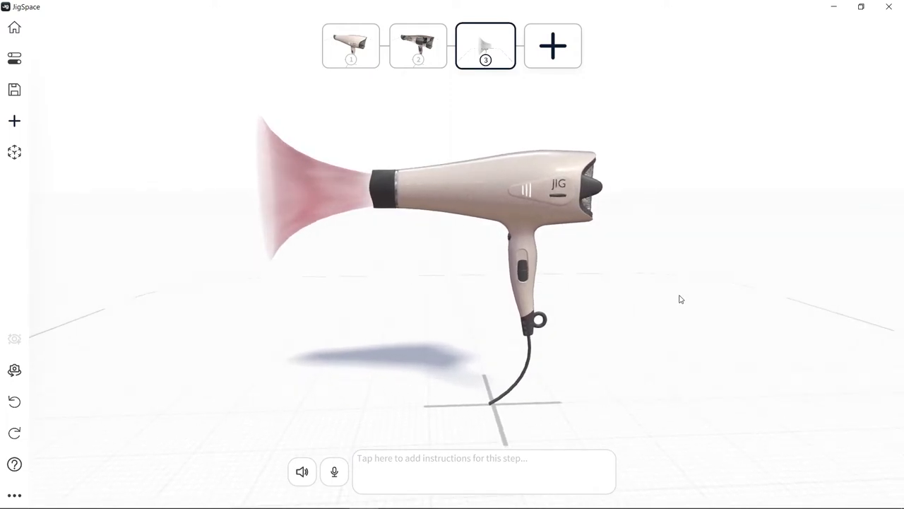
click(375, 60)
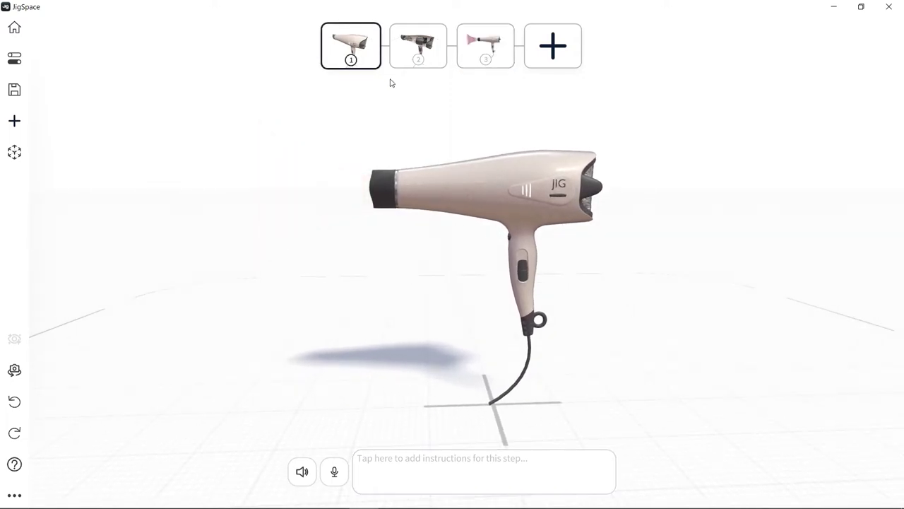
click(434, 65)
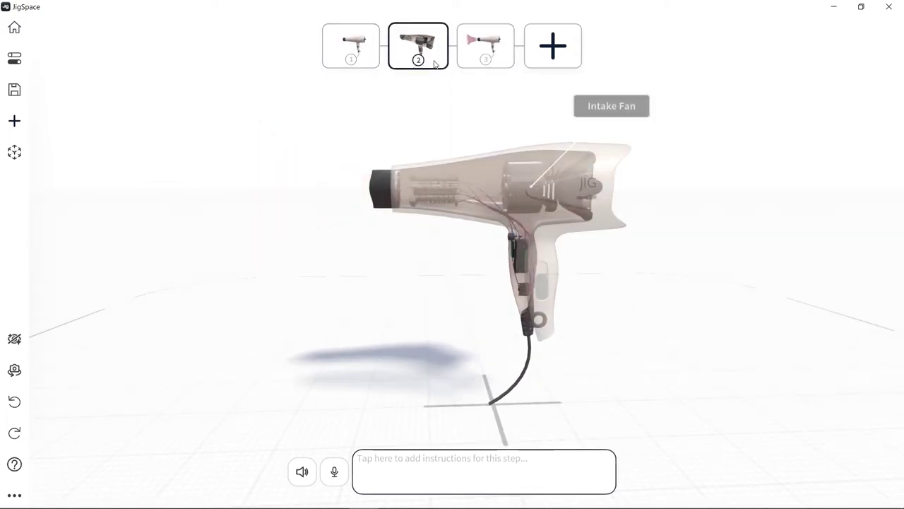
click(500, 58)
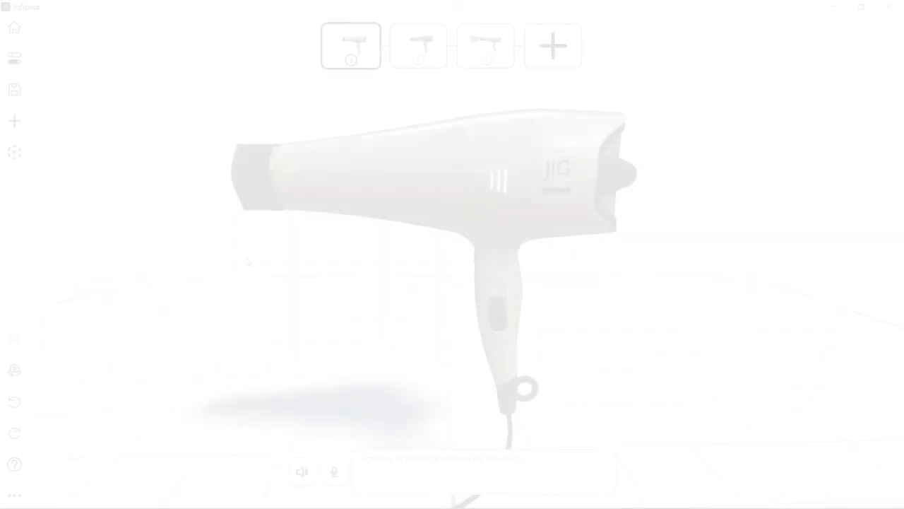
In the jig settings, set the name to 'Hairdryer' and the description to '(Gold Pearl Model)'.
click(15, 59)
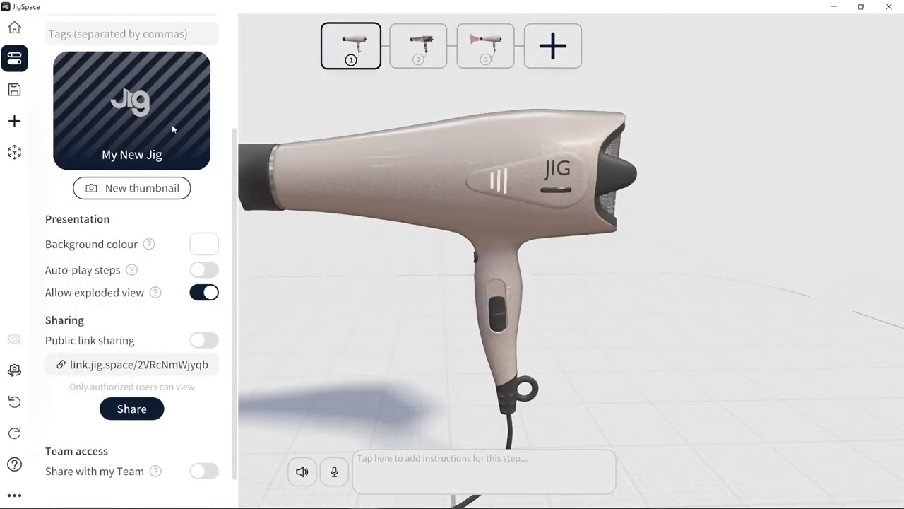
drag(237, 158, 235, 44)
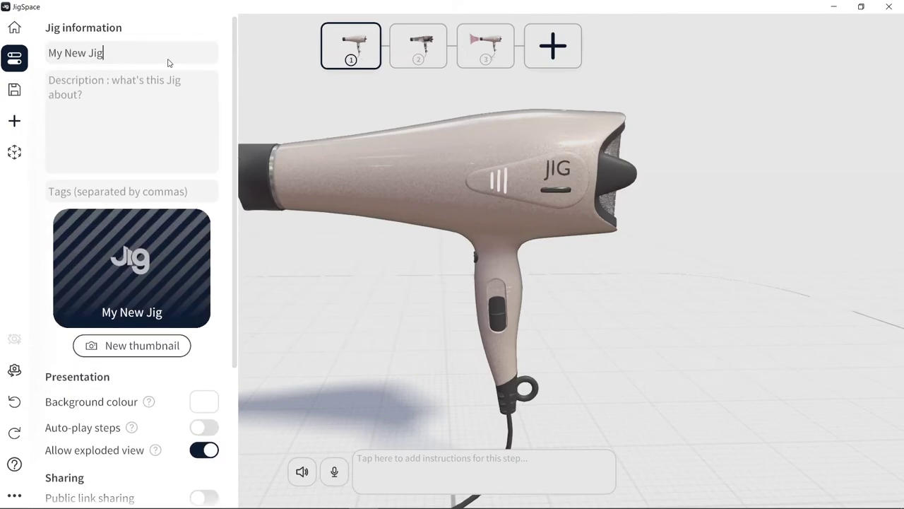
click(178, 107)
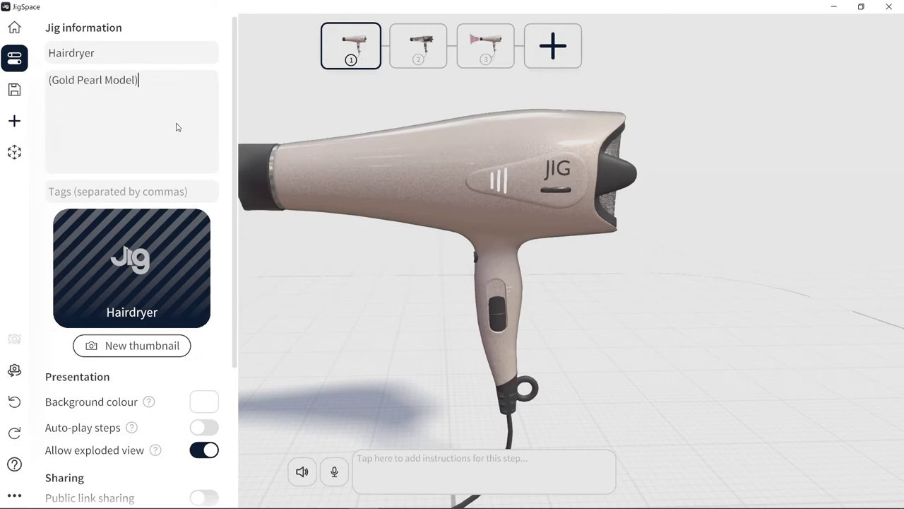
Capture a new jig thumbnail from an angled view of the hairdryer.
click(128, 346)
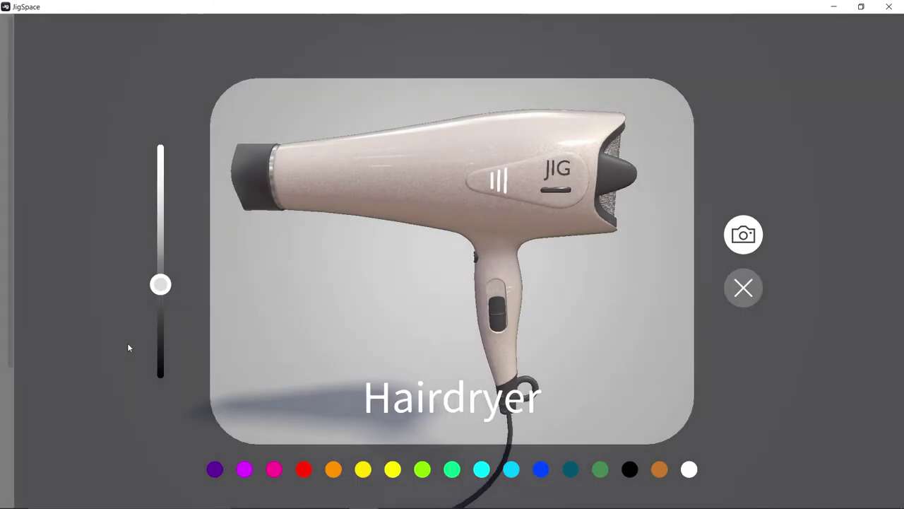
drag(494, 283, 542, 249)
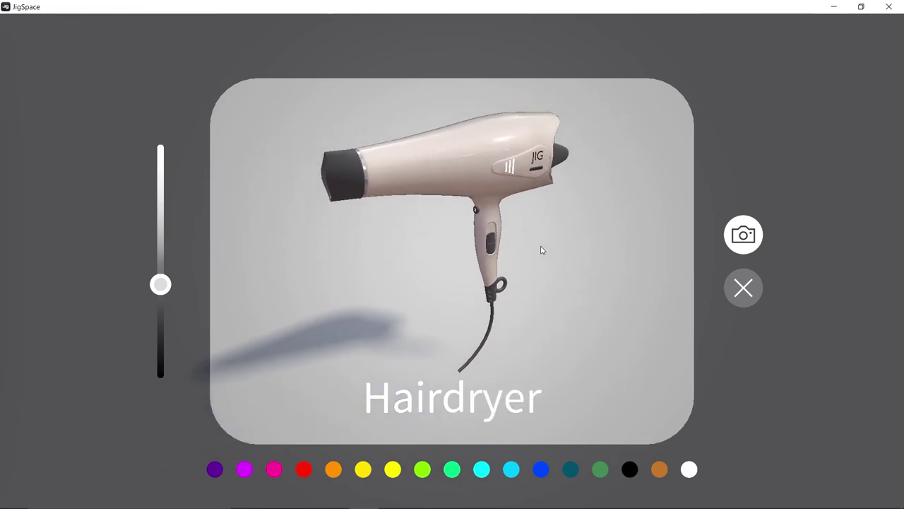
click(744, 235)
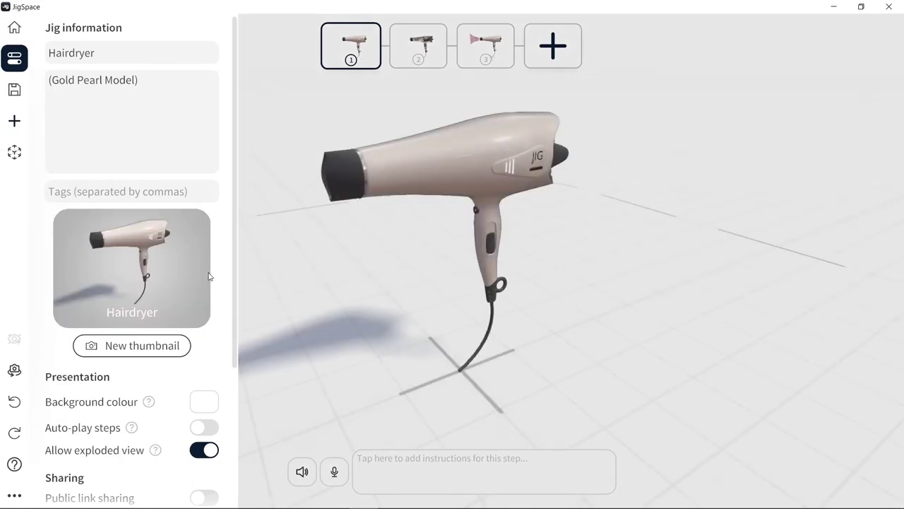
Enable public link sharing for the Hairdryer jig and confirm.
drag(236, 225, 237, 333)
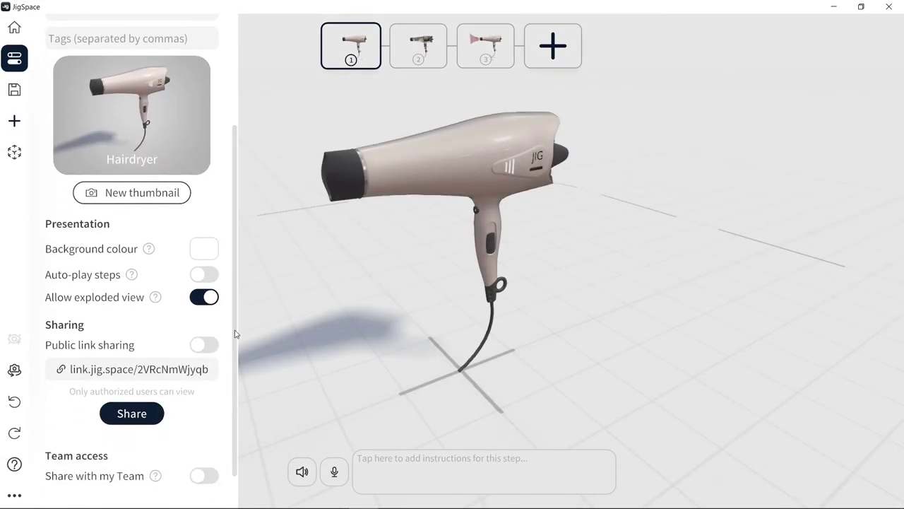
click(198, 345)
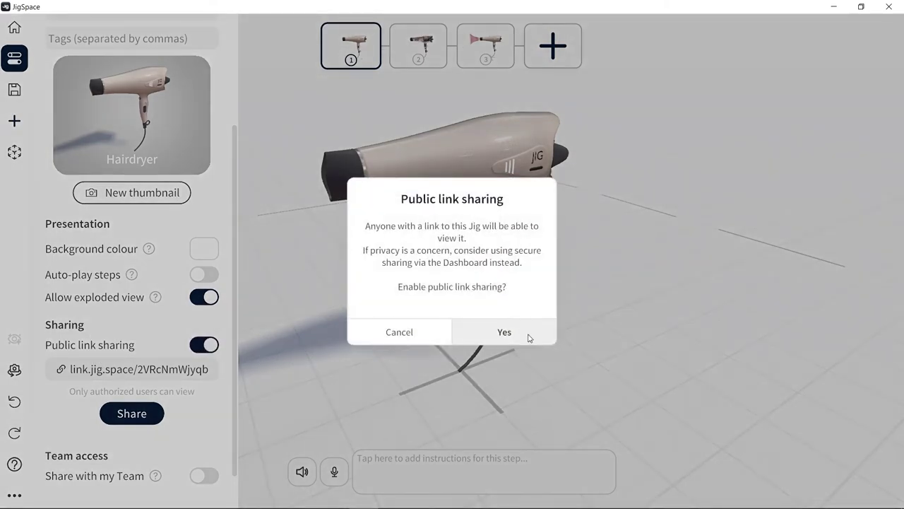
click(530, 337)
Share the jig and copy its public link.
click(142, 412)
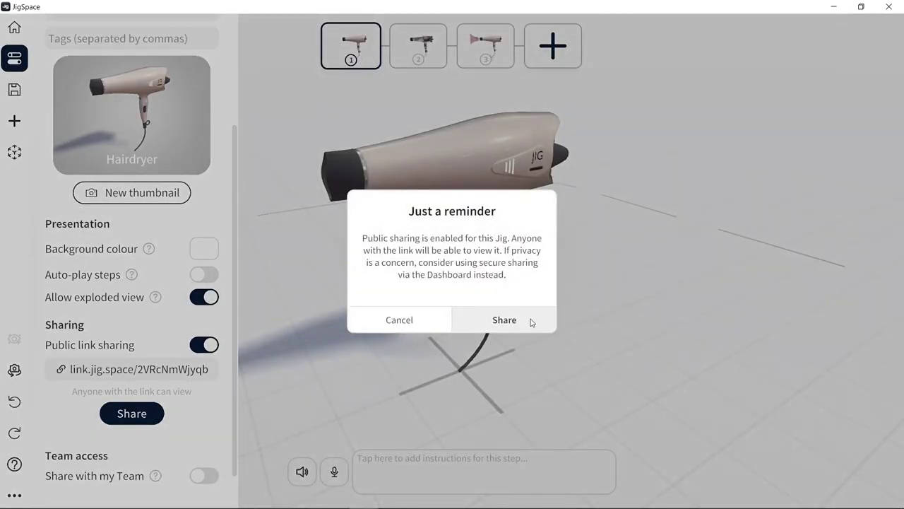
click(532, 322)
click(486, 306)
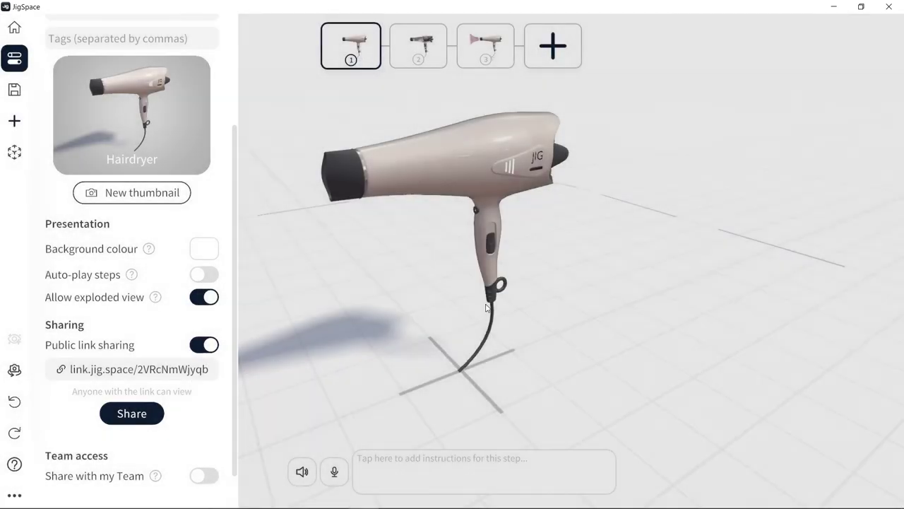